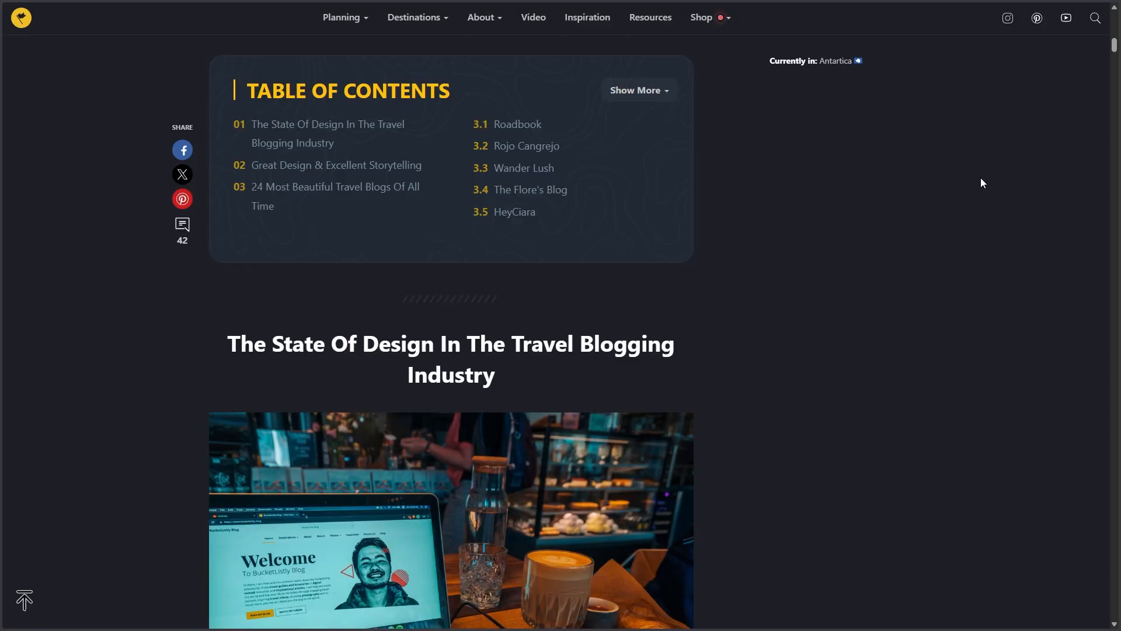
# Step: Browse two travel blogs, examining their article layout, images, sidebar content and post listings
pyautogui.scroll(-1, 980, 177)
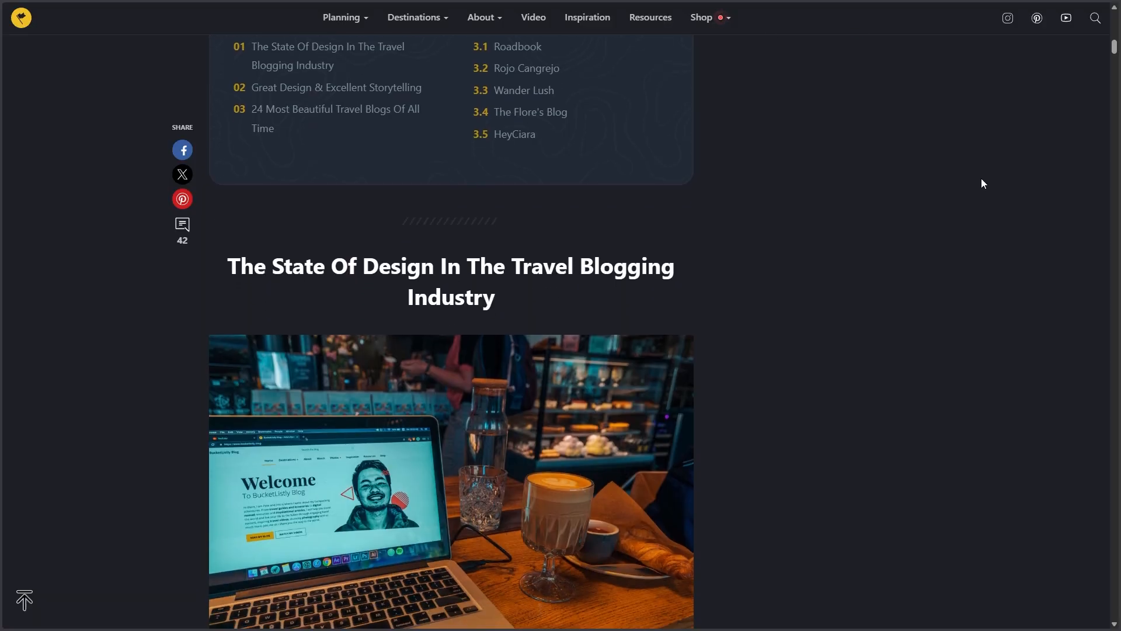
pyautogui.scroll(-2, 981, 178)
pyautogui.scroll(-4, 980, 184)
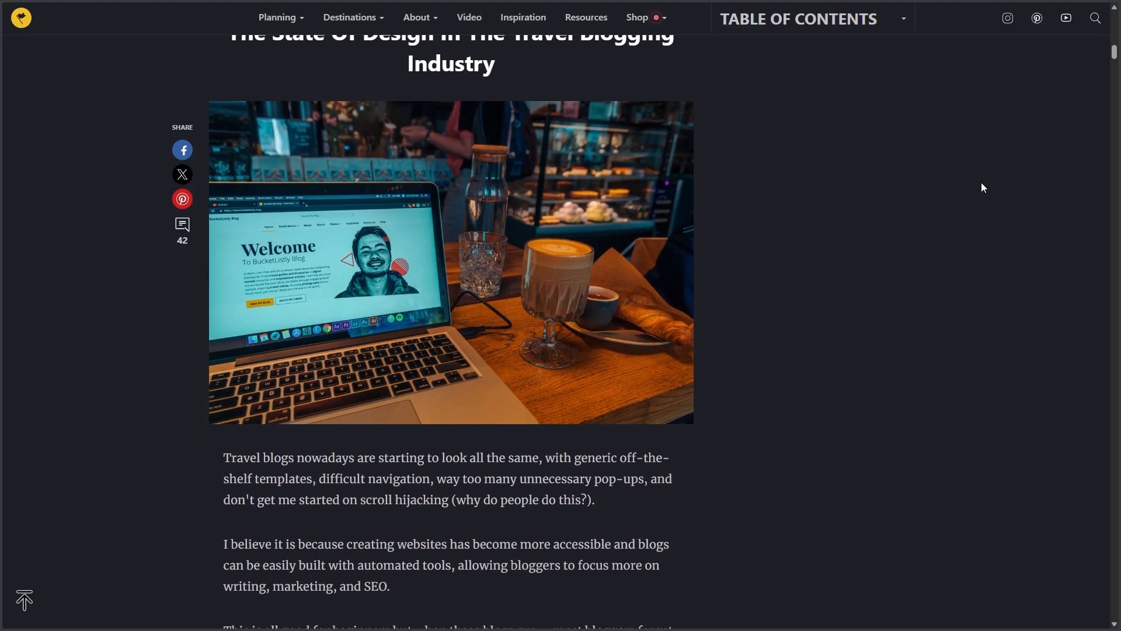
pyautogui.scroll(-5, 981, 185)
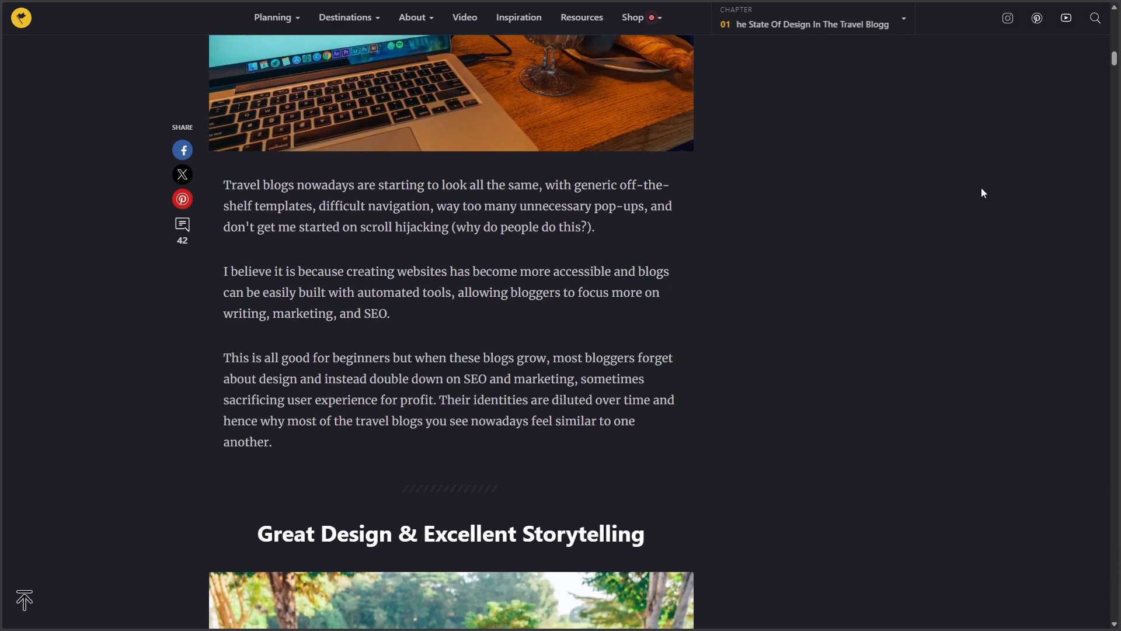
pyautogui.scroll(-5, 982, 188)
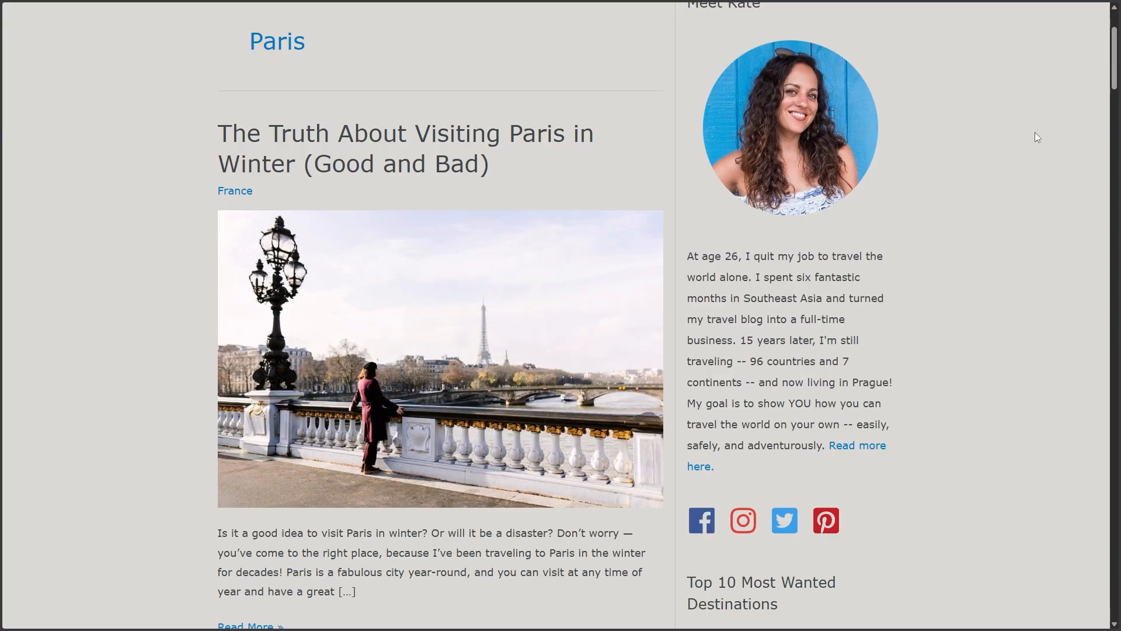
pyautogui.scroll(-2, 1035, 137)
pyautogui.scroll(-2, 1037, 137)
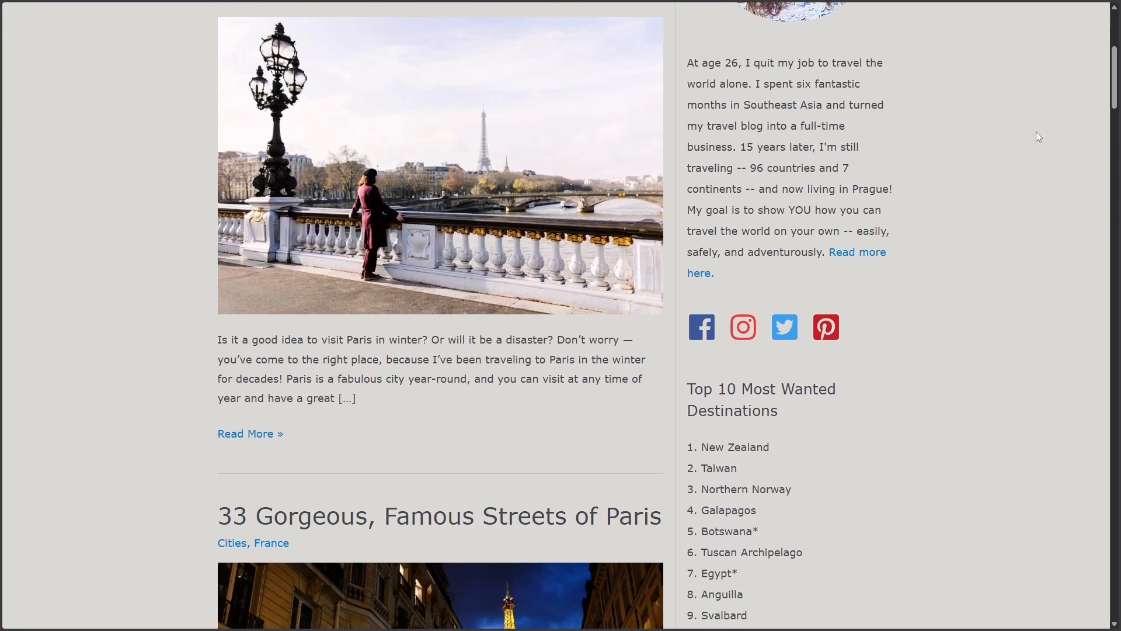
pyautogui.scroll(-2, 1038, 137)
pyautogui.scroll(-1, 1037, 137)
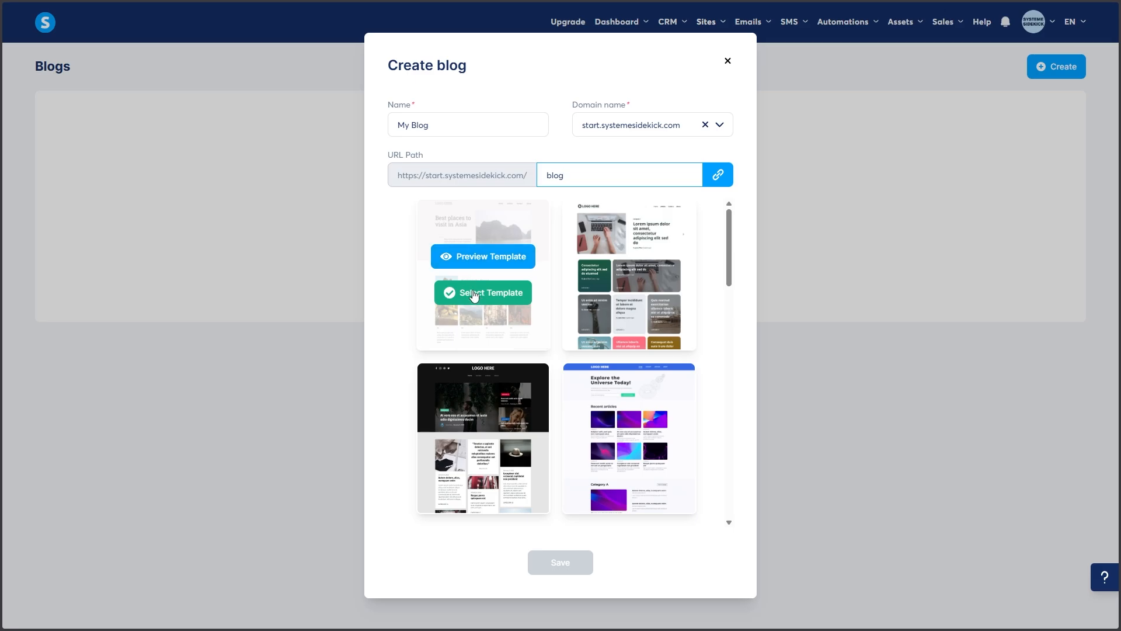
# Step: Choose the "Best places to visit in Asia" template for the My Blog blog and save it
pyautogui.click(474, 293)
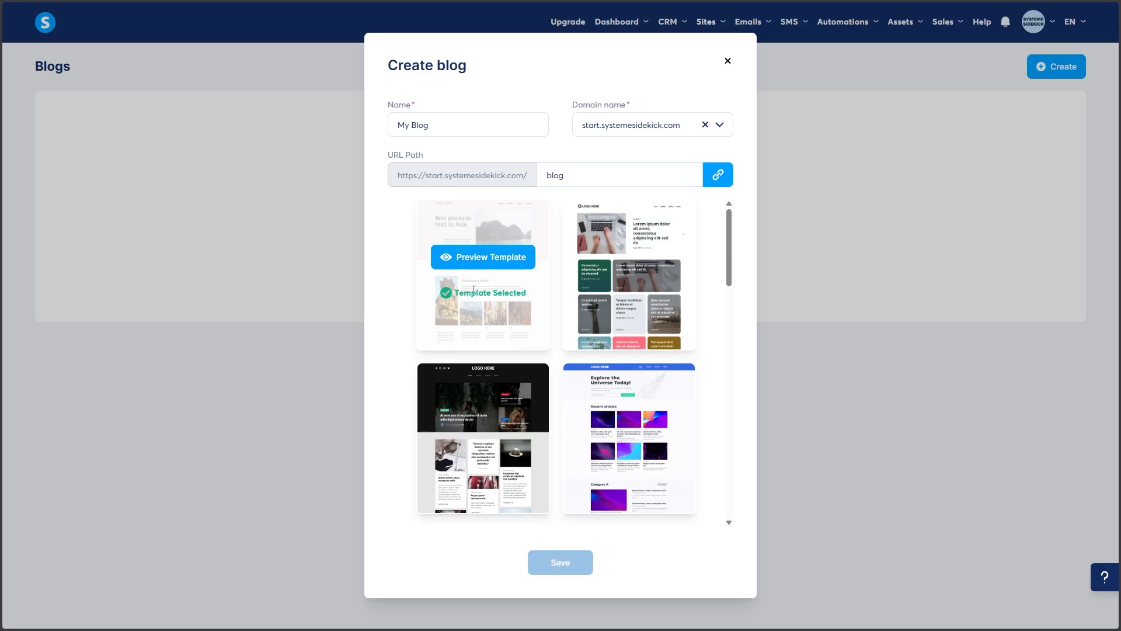
pyautogui.click(567, 569)
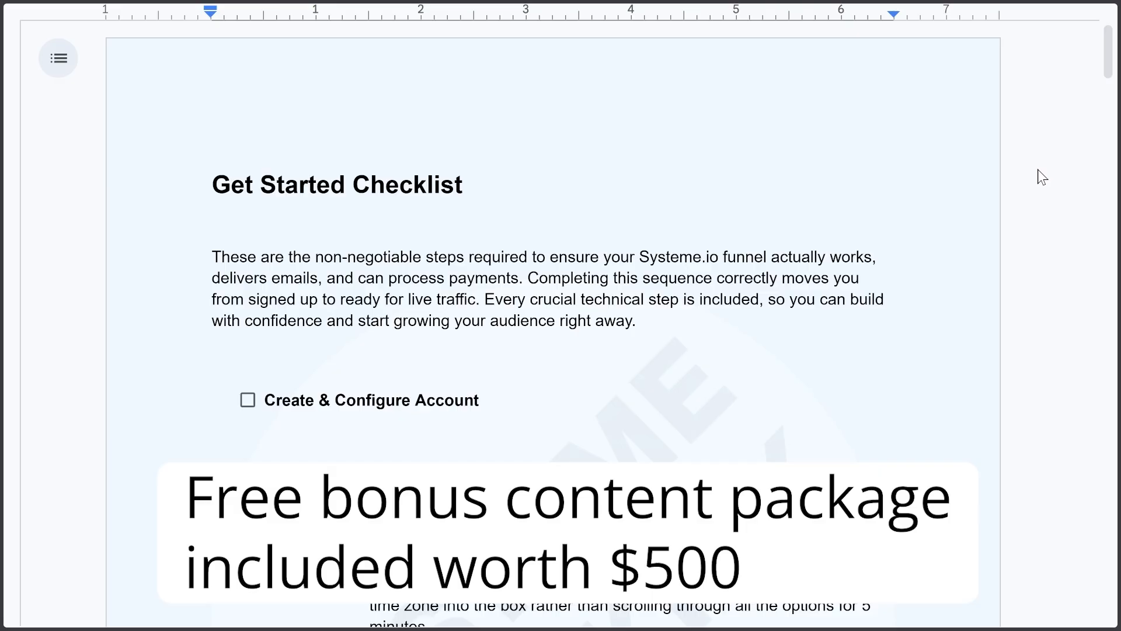
# Step: Review the bonus documents covering the Get Started Checklist, lead generation templates, 30-Day Email Campaign and email subject lines
pyautogui.scroll(-5, 1038, 171)
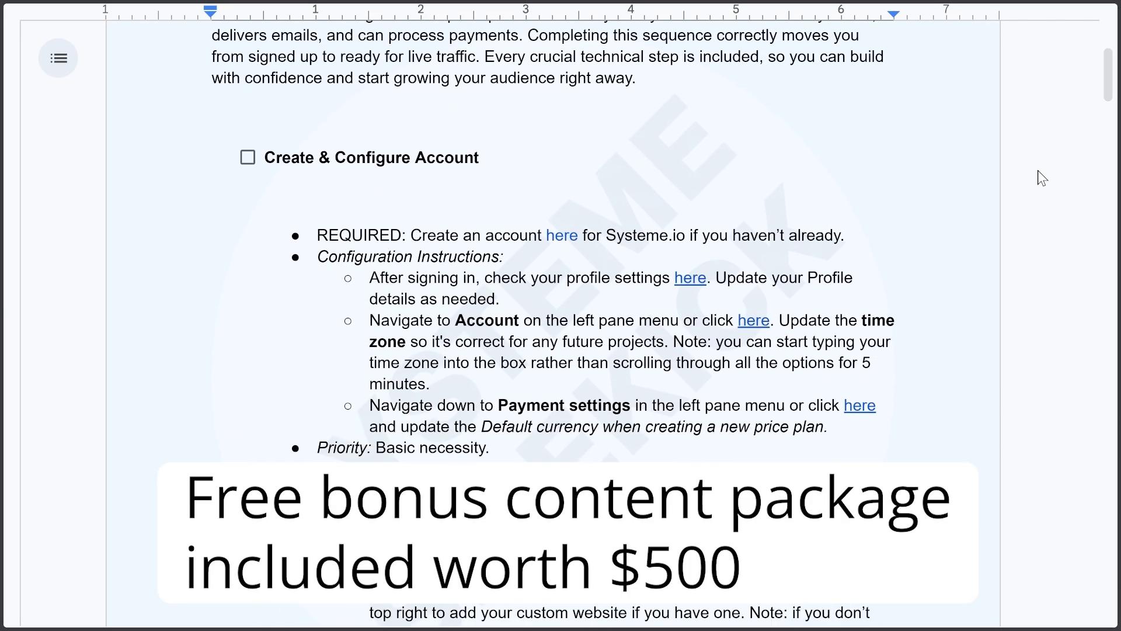
pyautogui.scroll(-20, 1037, 170)
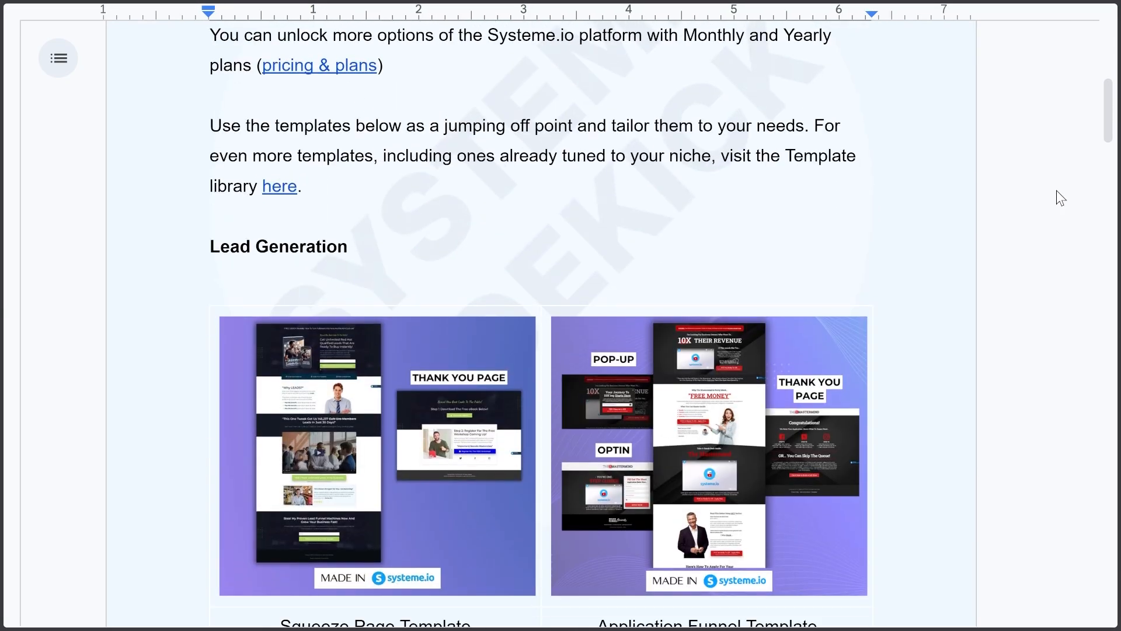
pyautogui.scroll(-7, 1061, 199)
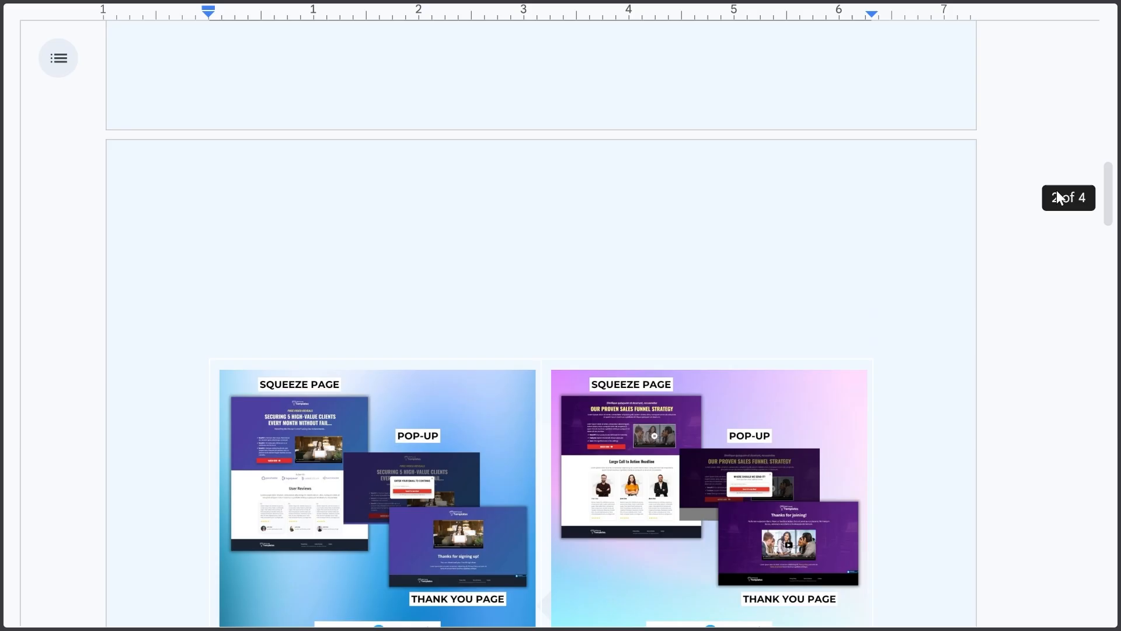
pyautogui.scroll(-4, 1060, 199)
pyautogui.scroll(-15, 1057, 200)
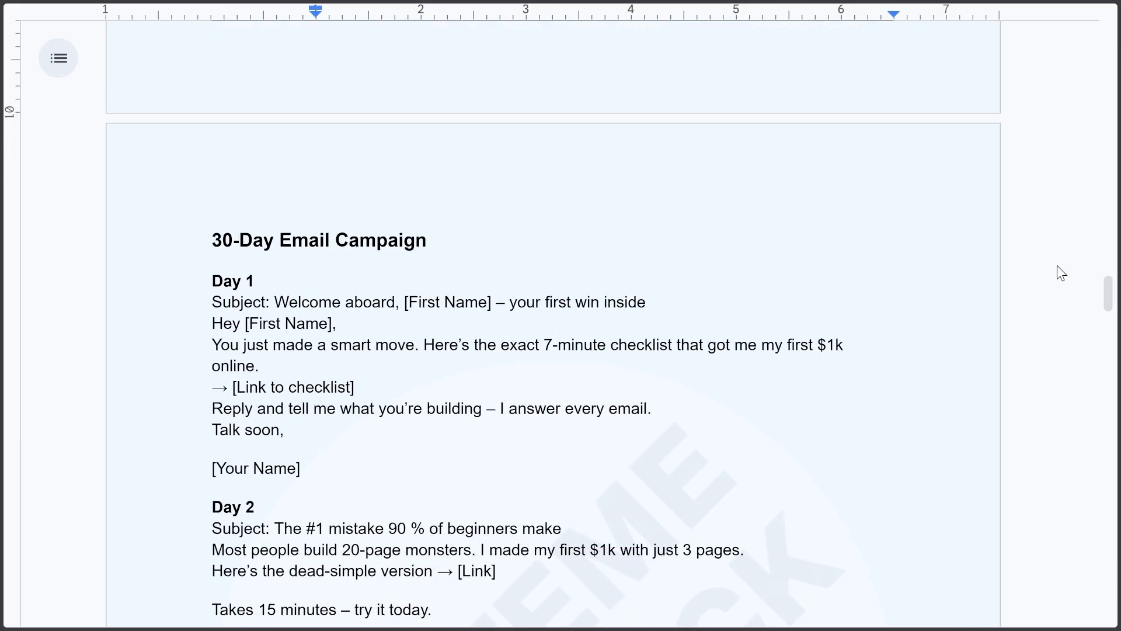
pyautogui.scroll(-3, 1060, 273)
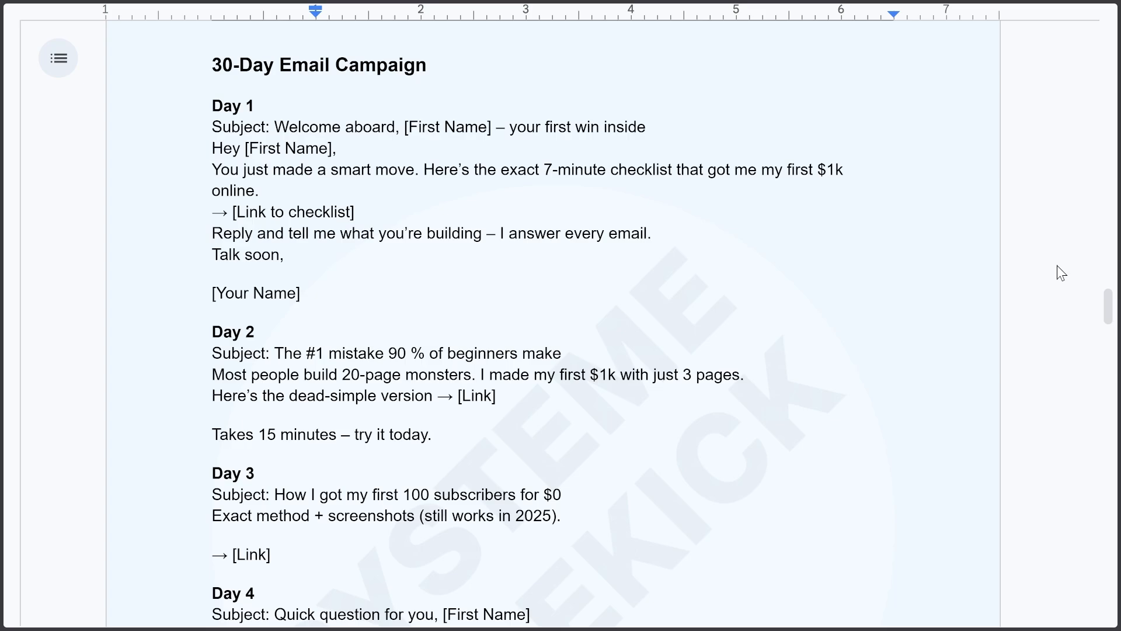
pyautogui.scroll(-5, 1056, 266)
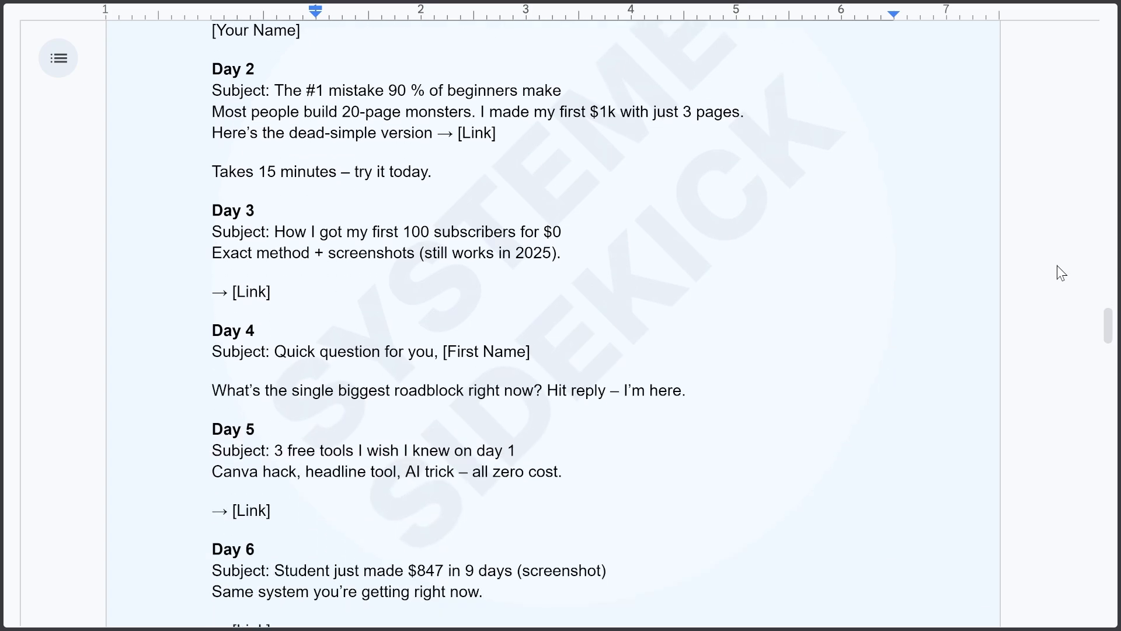
pyautogui.scroll(-3, 1057, 267)
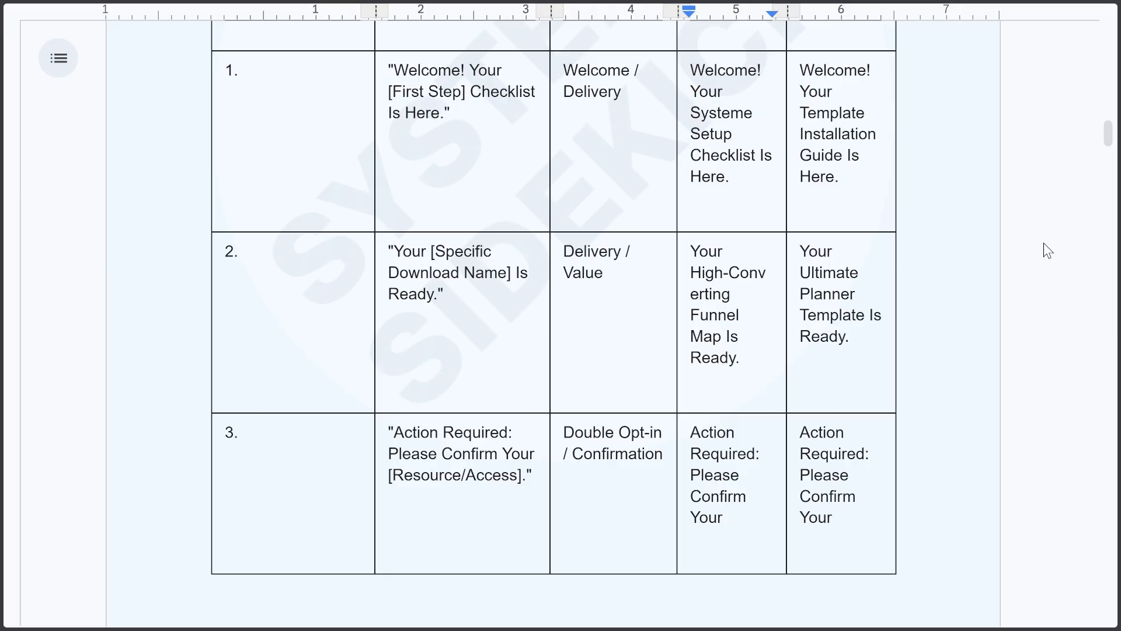
pyautogui.scroll(-7, 1048, 251)
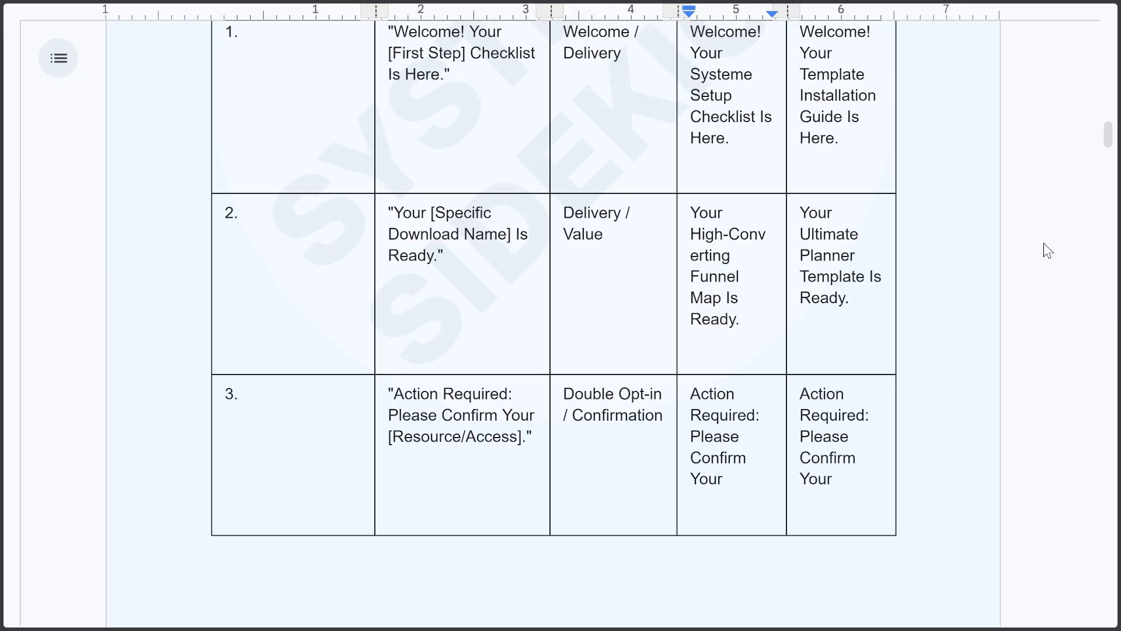
pyautogui.scroll(-7, 1047, 251)
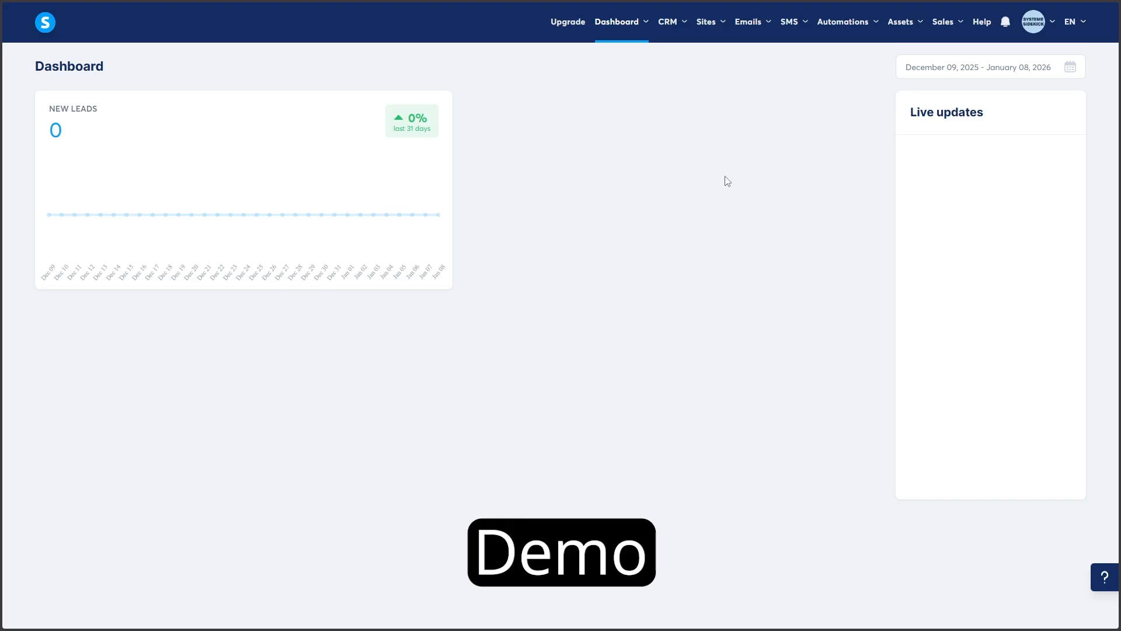
# Step: Start a new blog named "My Blog" with the URL path "blog" on the start.systemesidekick.com domain
pyautogui.moveTo(704, 25)
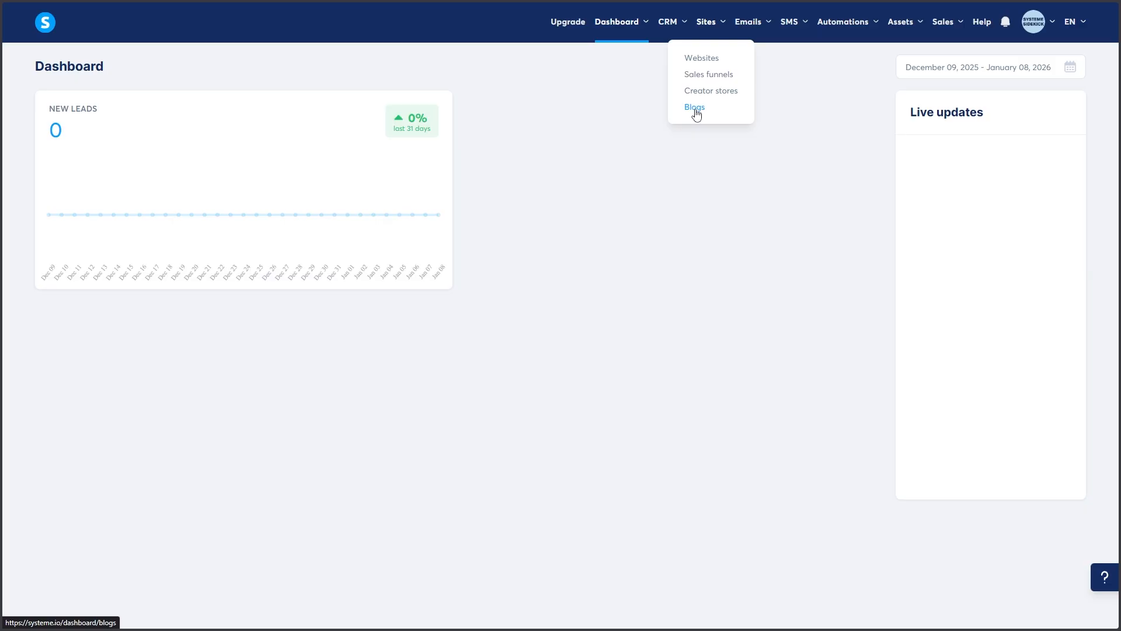
pyautogui.click(694, 108)
pyautogui.click(1063, 67)
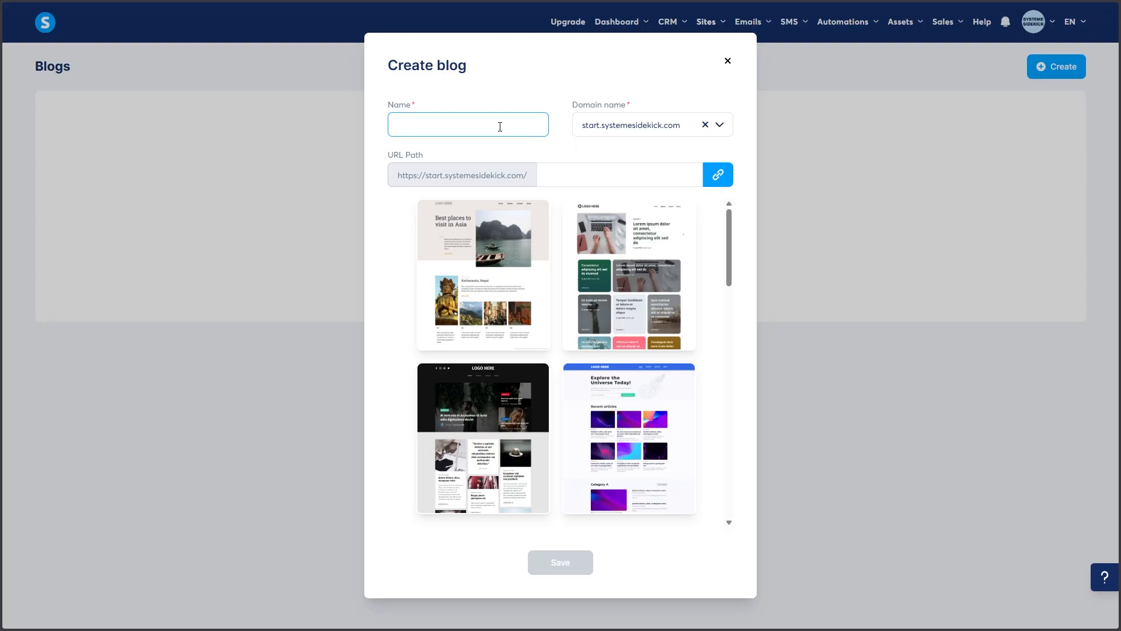
pyautogui.write('My Blog')
pyautogui.click(569, 171)
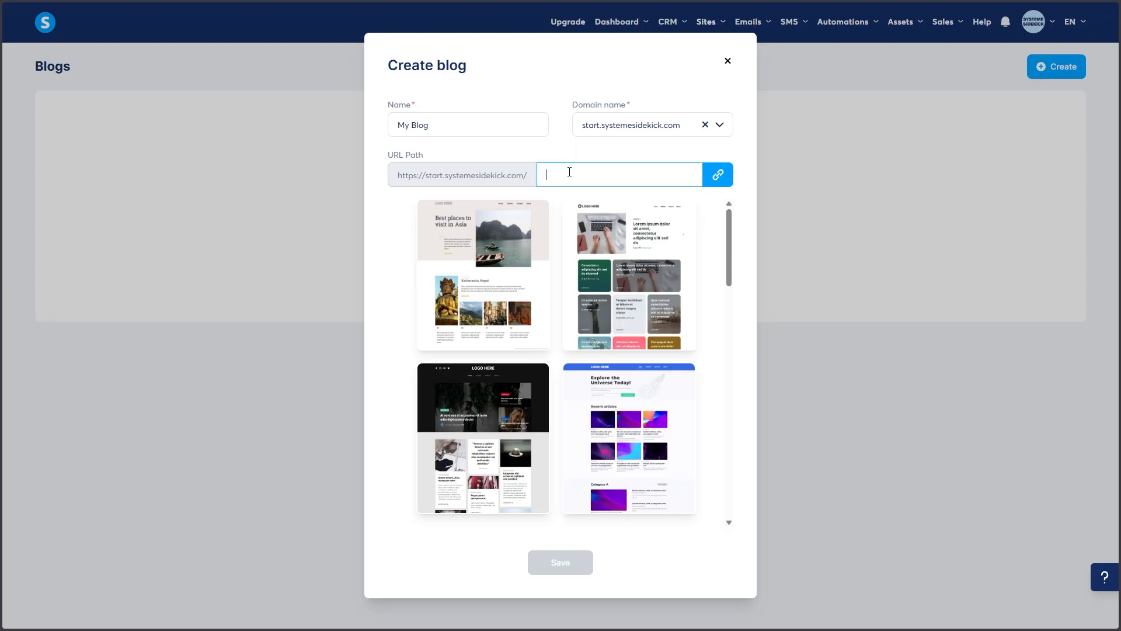
pyautogui.write('blog')
# Step: Apply the travel template titled "Best places to visit in Asia" and save the new blog
pyautogui.moveTo(458, 263)
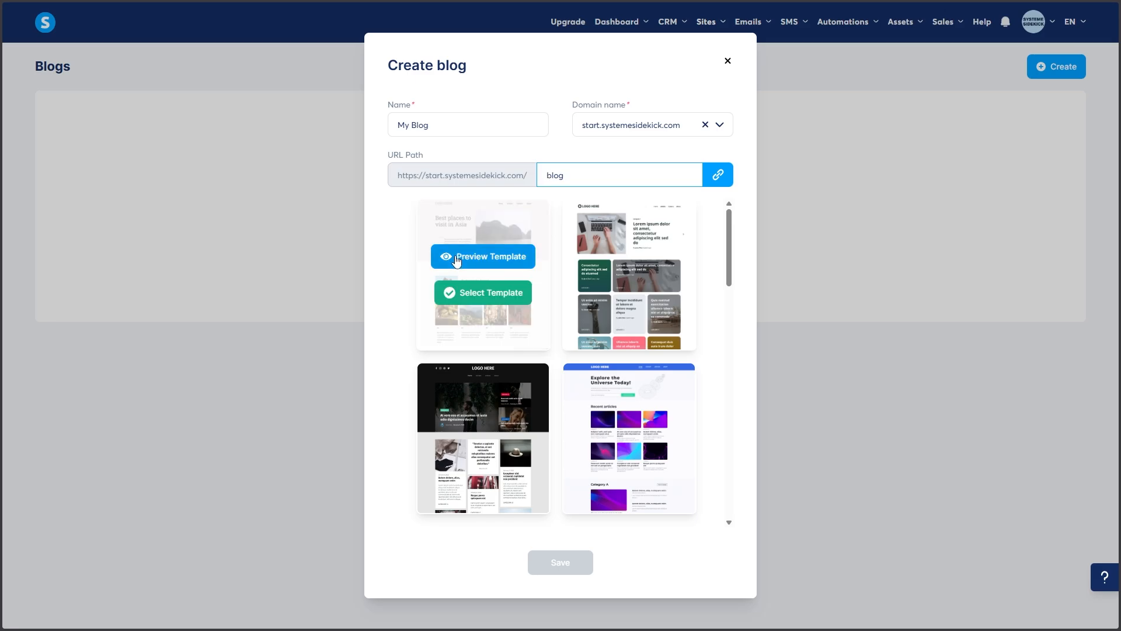
pyautogui.click(474, 293)
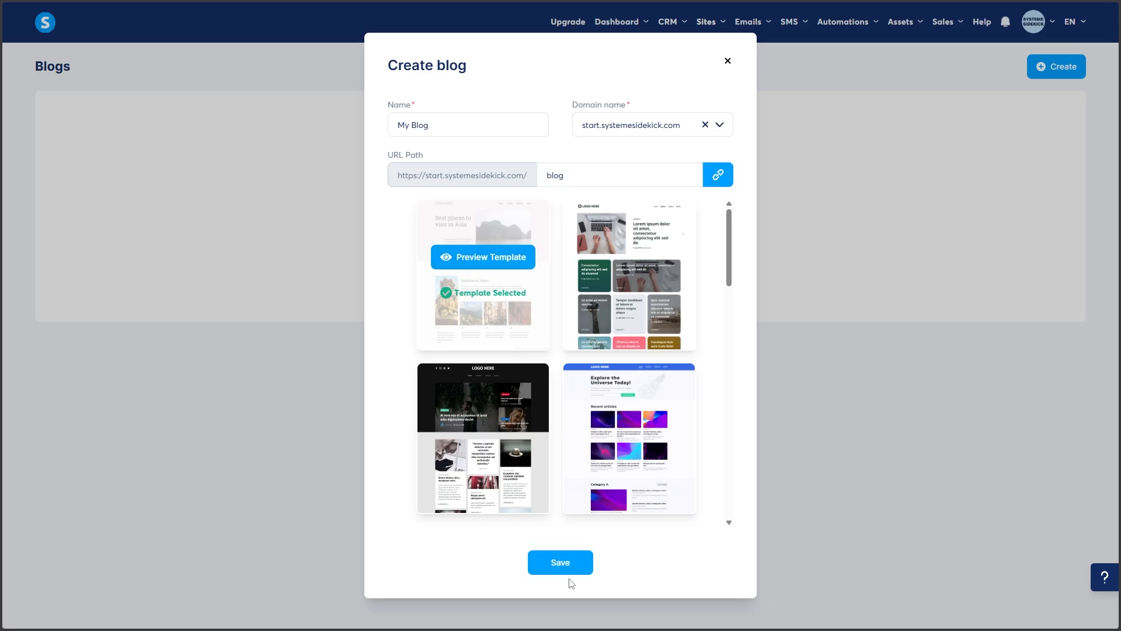
pyautogui.click(562, 567)
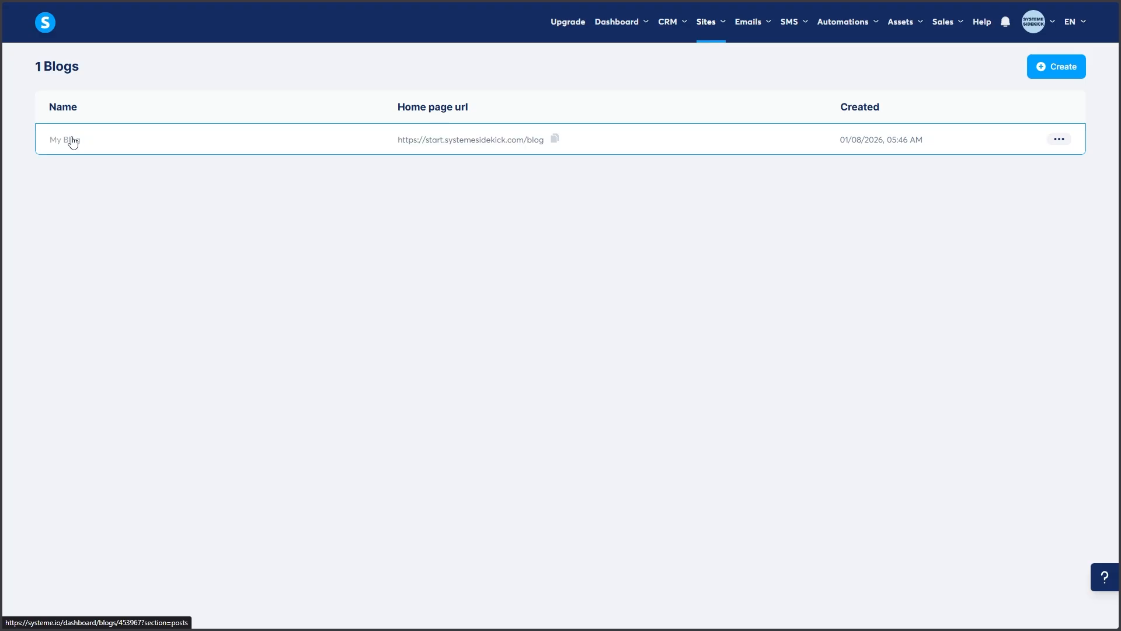
# Step: Open My Blog and view the actions available for the "Top places in China" post
pyautogui.click(75, 142)
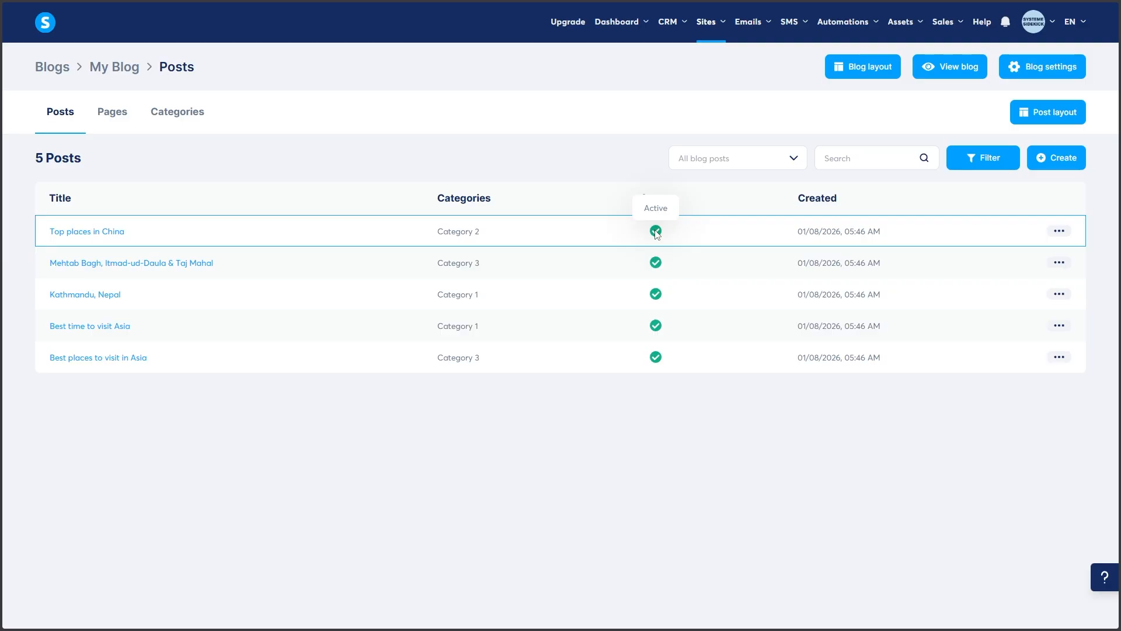
pyautogui.click(1058, 232)
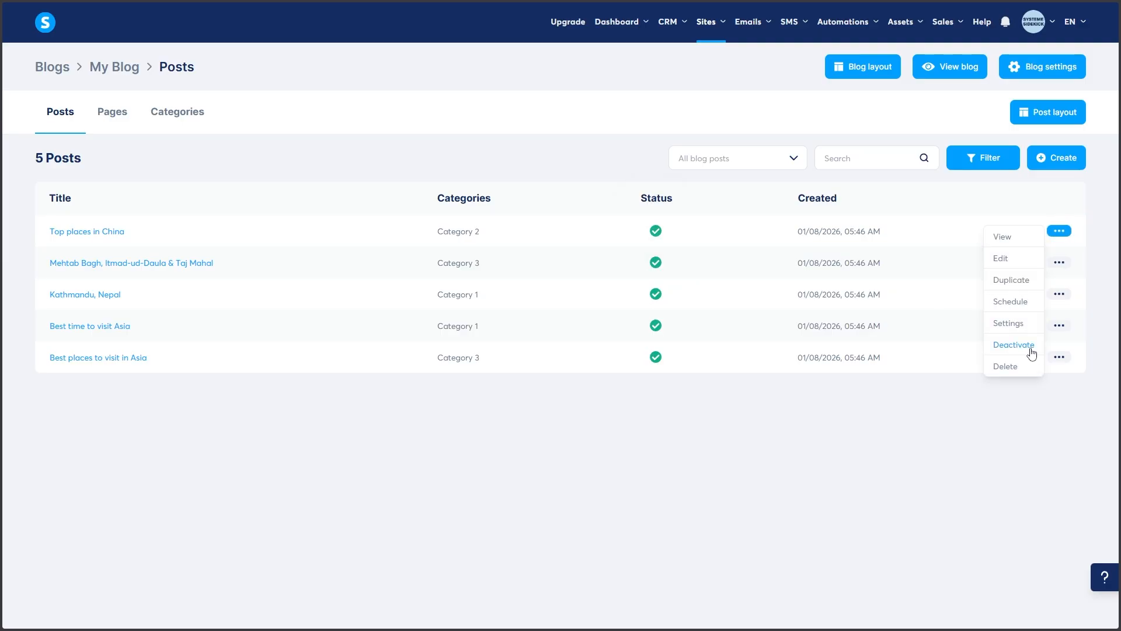
pyautogui.click(535, 150)
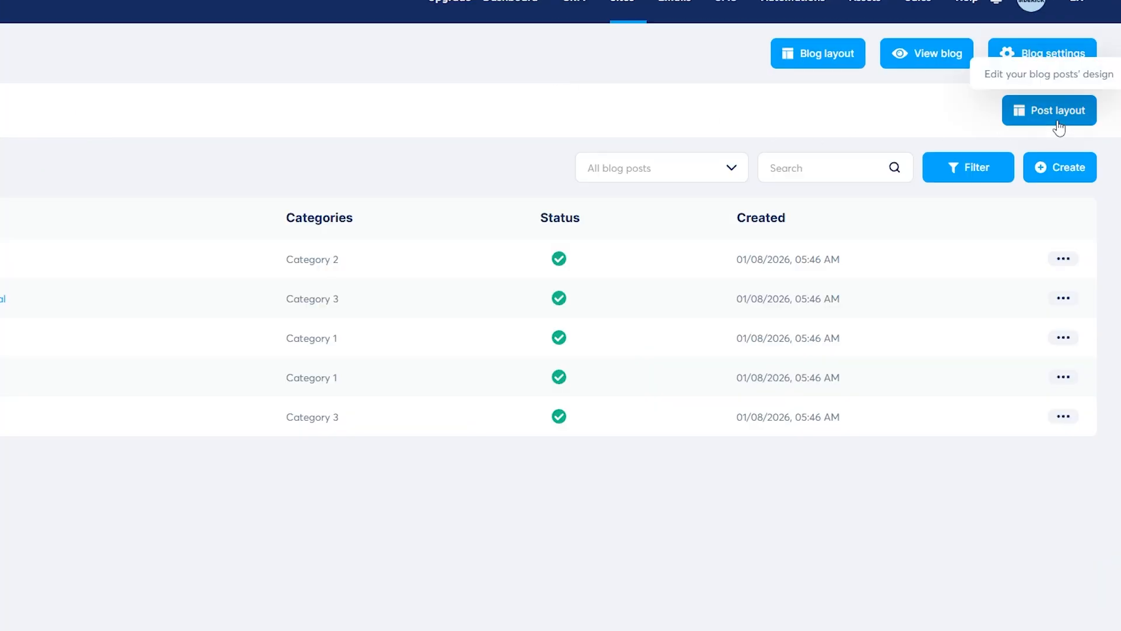
# Step: Examine the Blog post title element's settings in the post layout, and exit the editor
pyautogui.click(1059, 126)
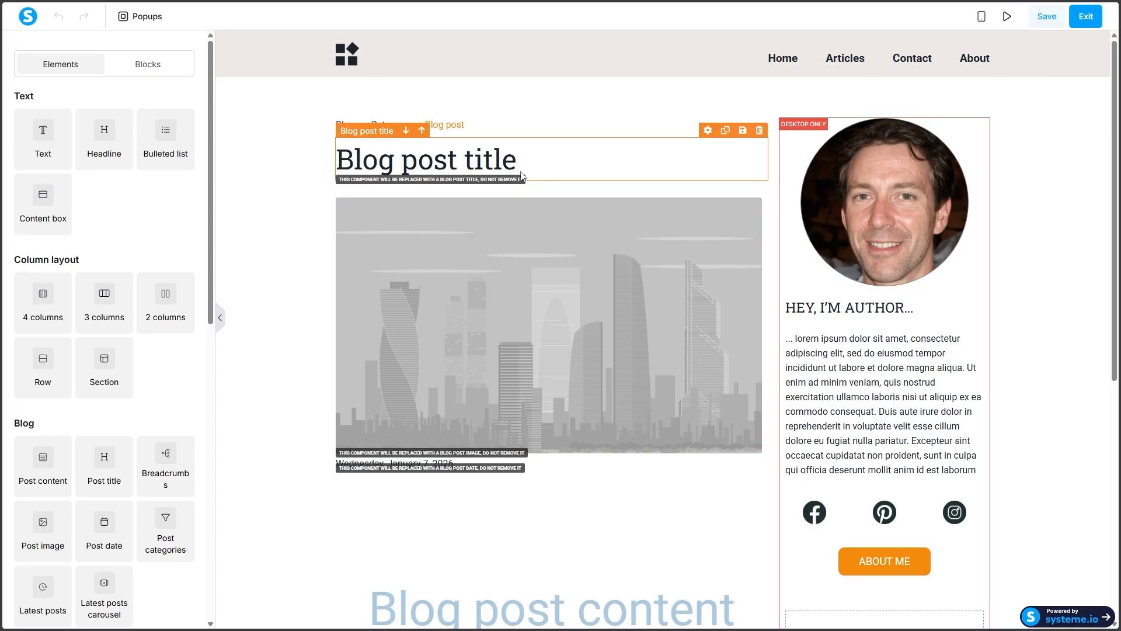
pyautogui.click(486, 171)
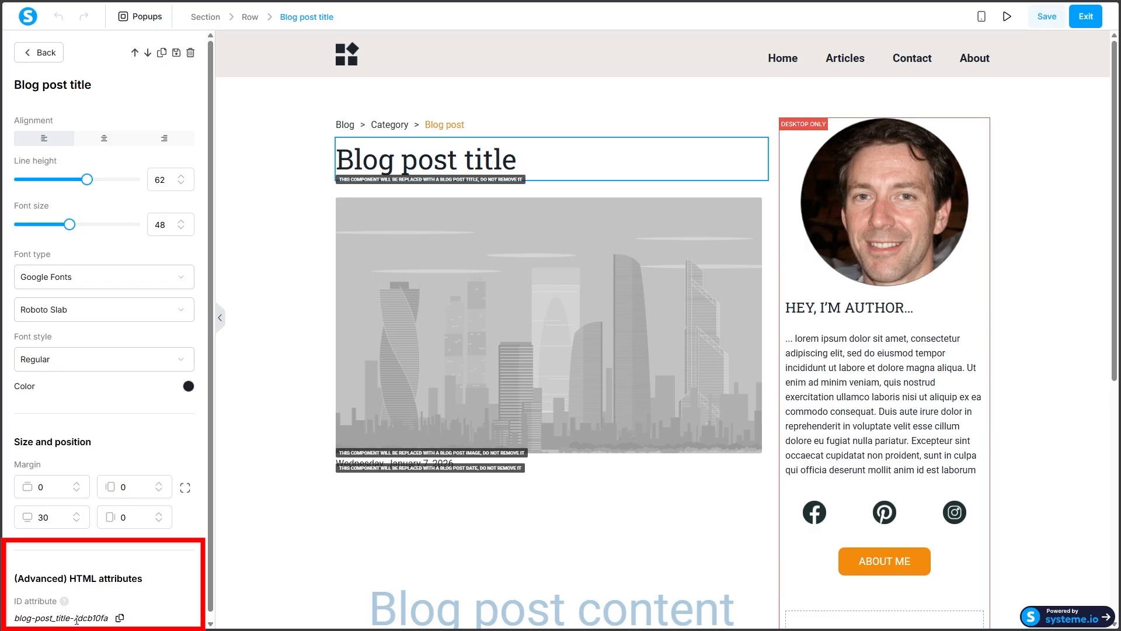
pyautogui.scroll(-1, 139, 611)
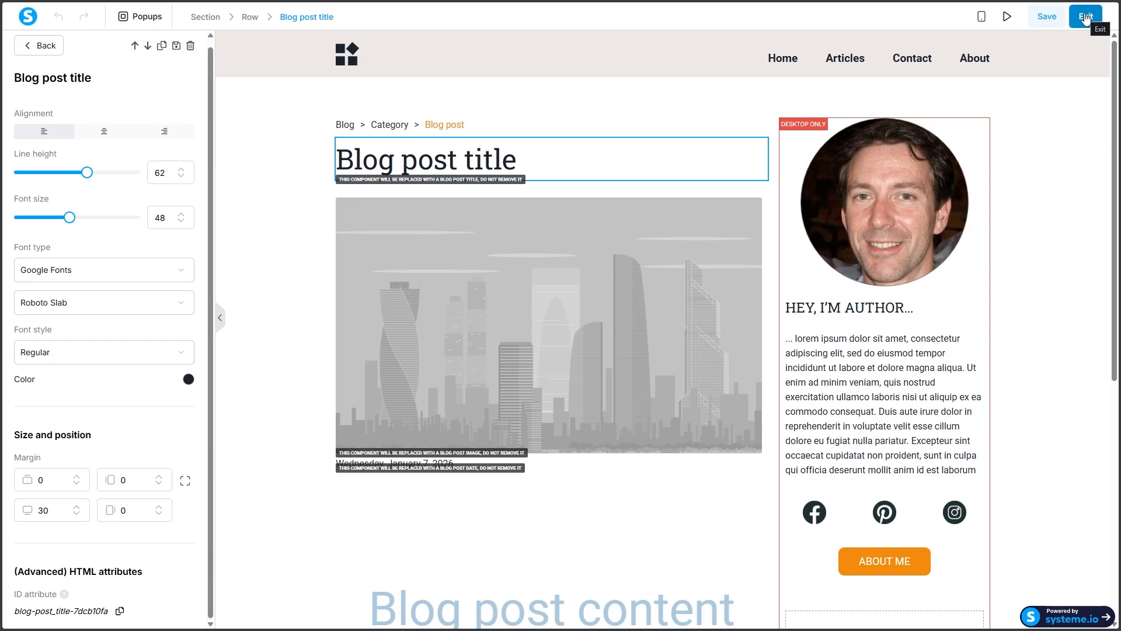
pyautogui.click(1085, 17)
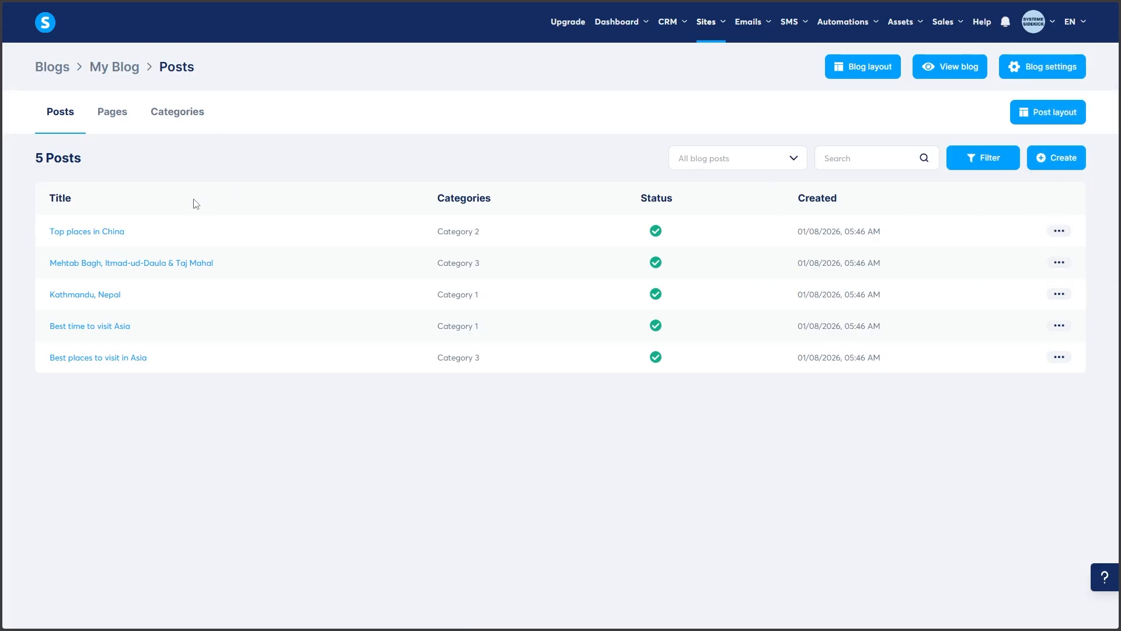
# Step: Open the "Top places in China" post for editing and add a headline above its first paragraph
pyautogui.click(105, 231)
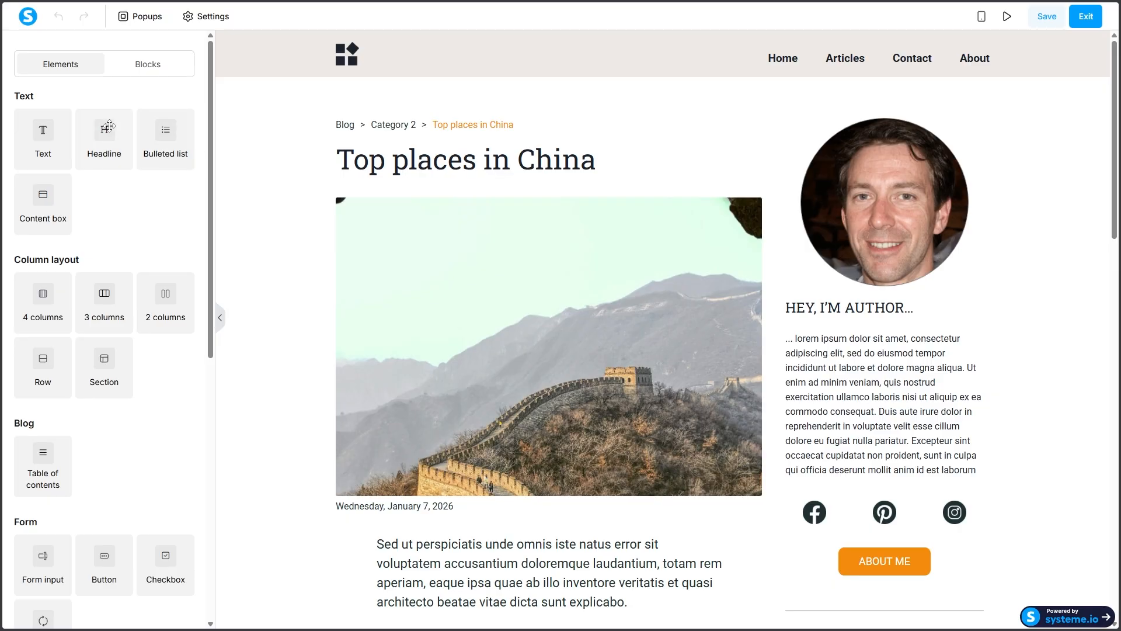
pyautogui.moveTo(93, 135); pyautogui.dragTo(447, 542)
# Step: Add a second headline between the riverside village photo and the paragraph beginning "At vero eos"
pyautogui.scroll(-5, 506, 442)
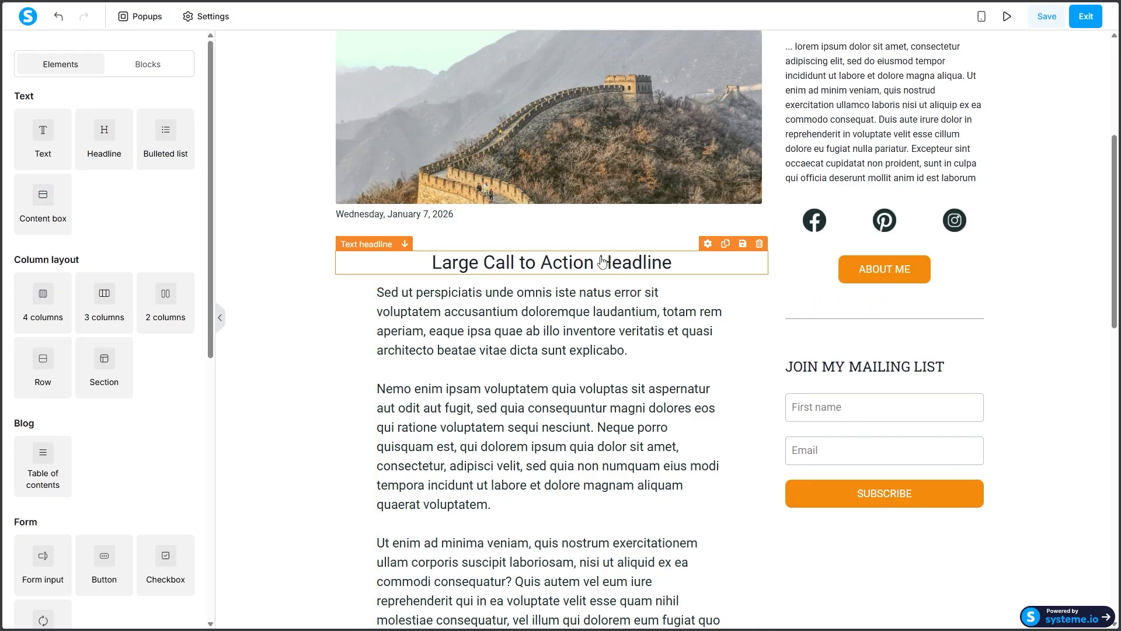
pyautogui.scroll(-5, 474, 213)
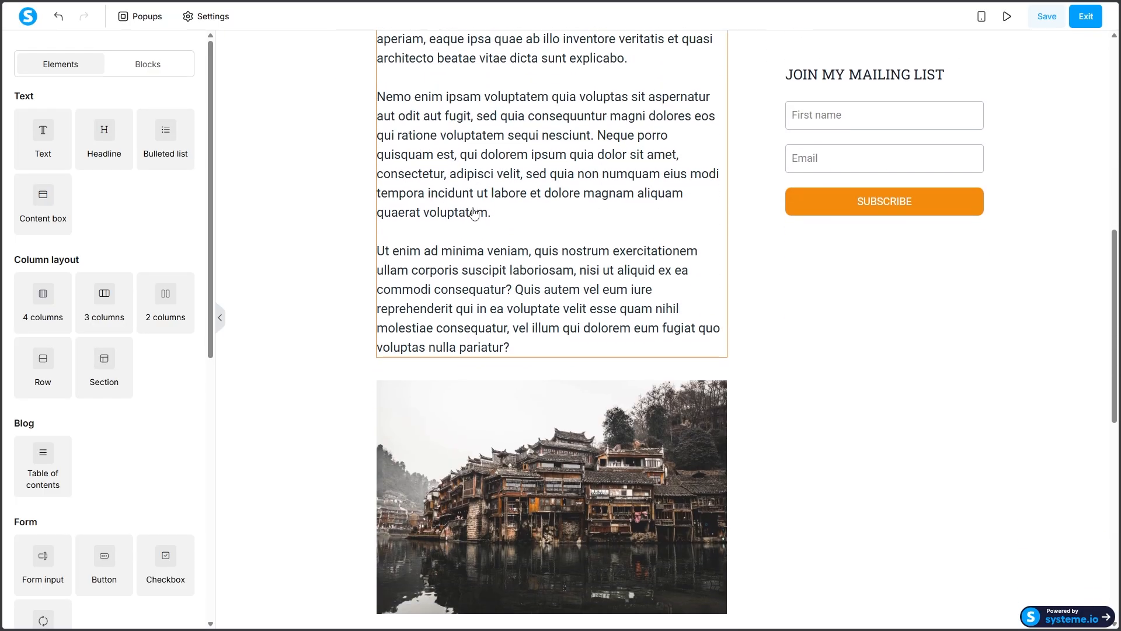
pyautogui.scroll(-4, 248, 168)
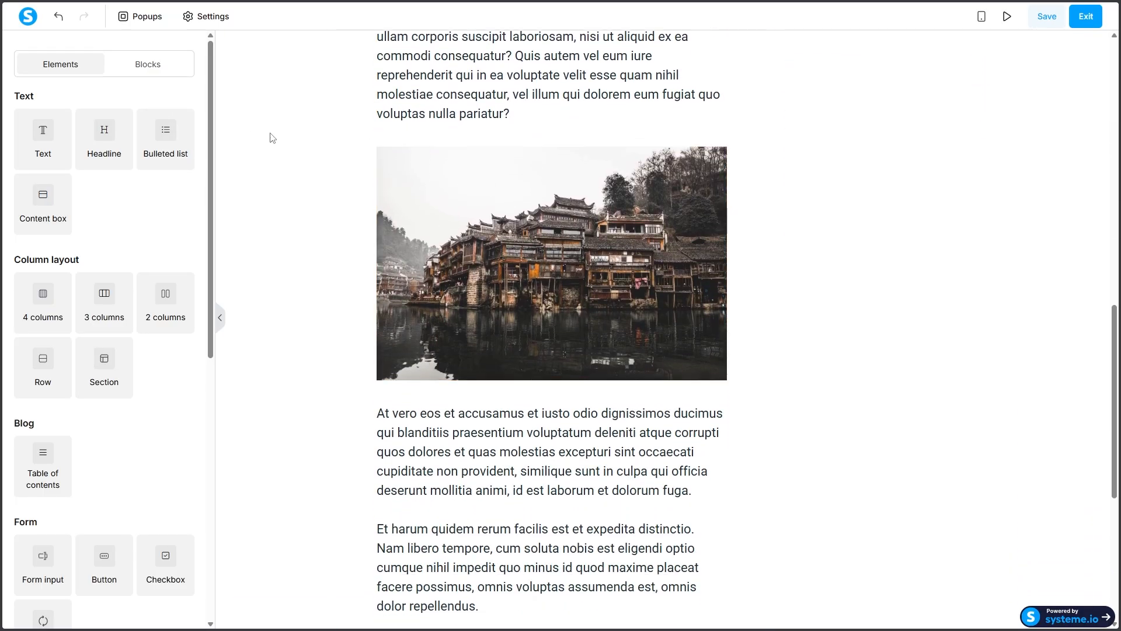
pyautogui.moveTo(104, 141); pyautogui.dragTo(477, 413)
pyautogui.tripleClick(591, 428)
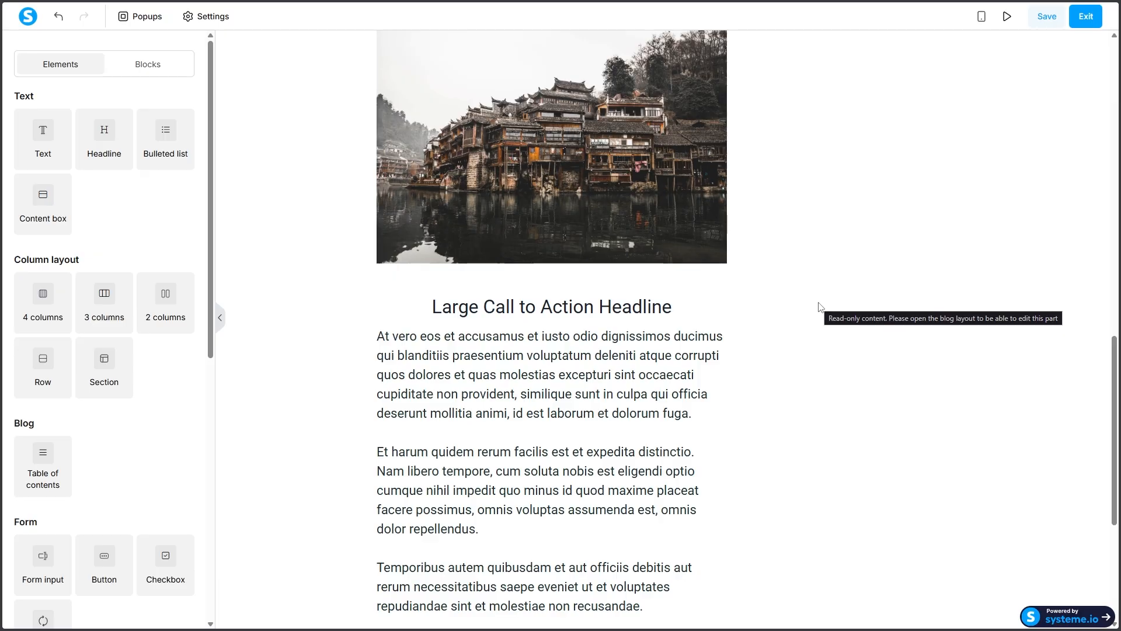
# Step: Replace the riverside village photo with an upload of the image file "Business photo.jpg"
pyautogui.click(687, 212)
pyautogui.click(665, 205)
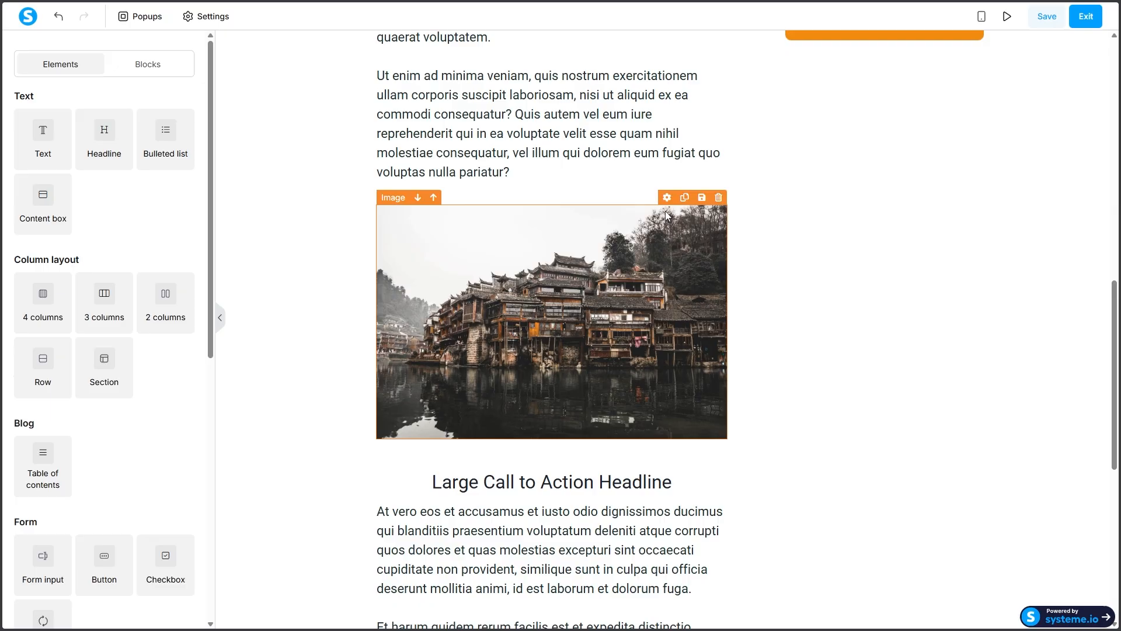
pyautogui.click(667, 198)
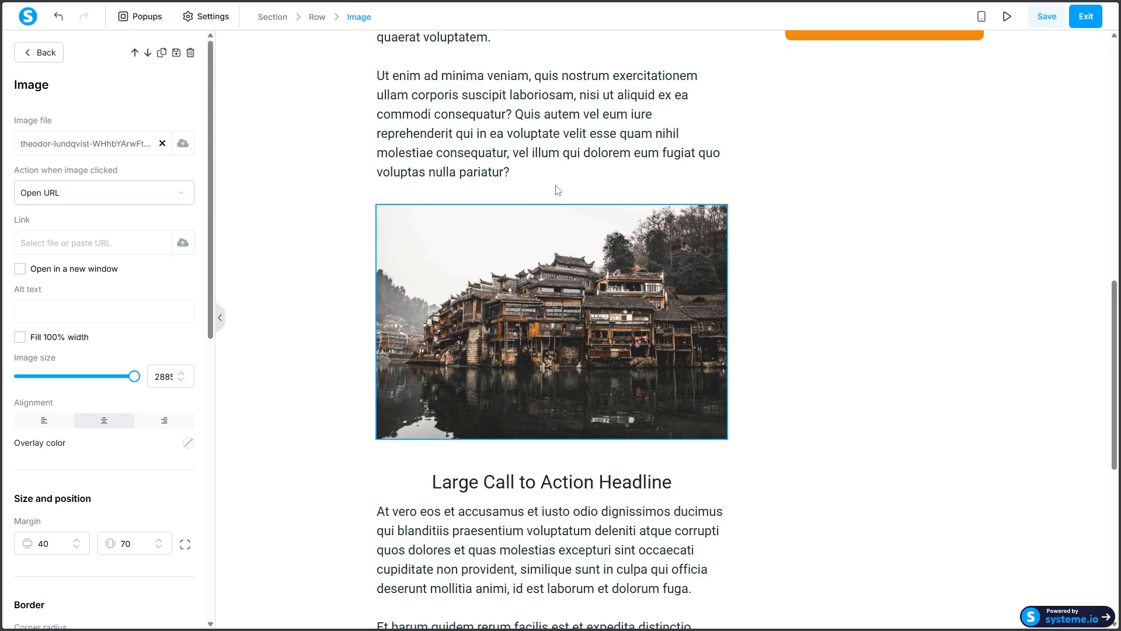
pyautogui.click(185, 147)
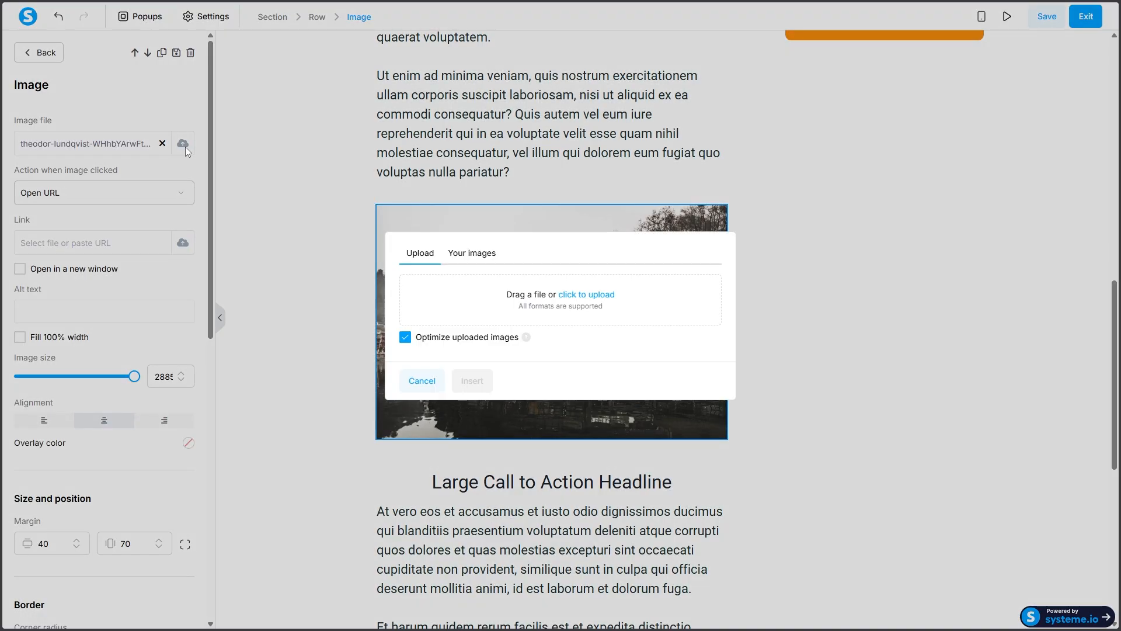
pyautogui.click(600, 294)
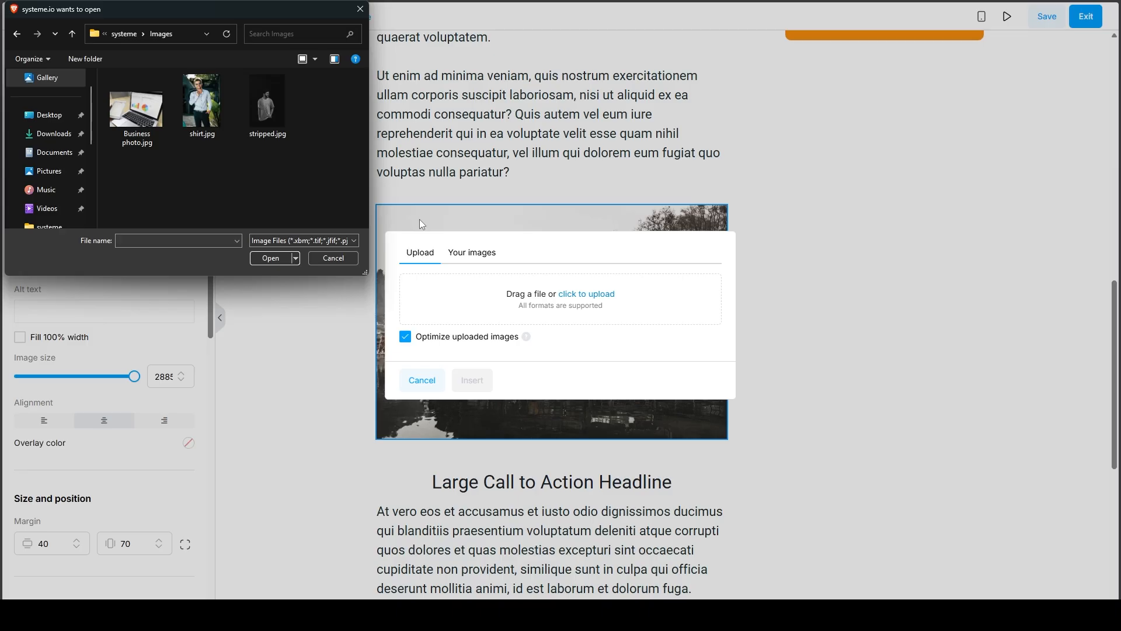
pyautogui.doubleClick(154, 120)
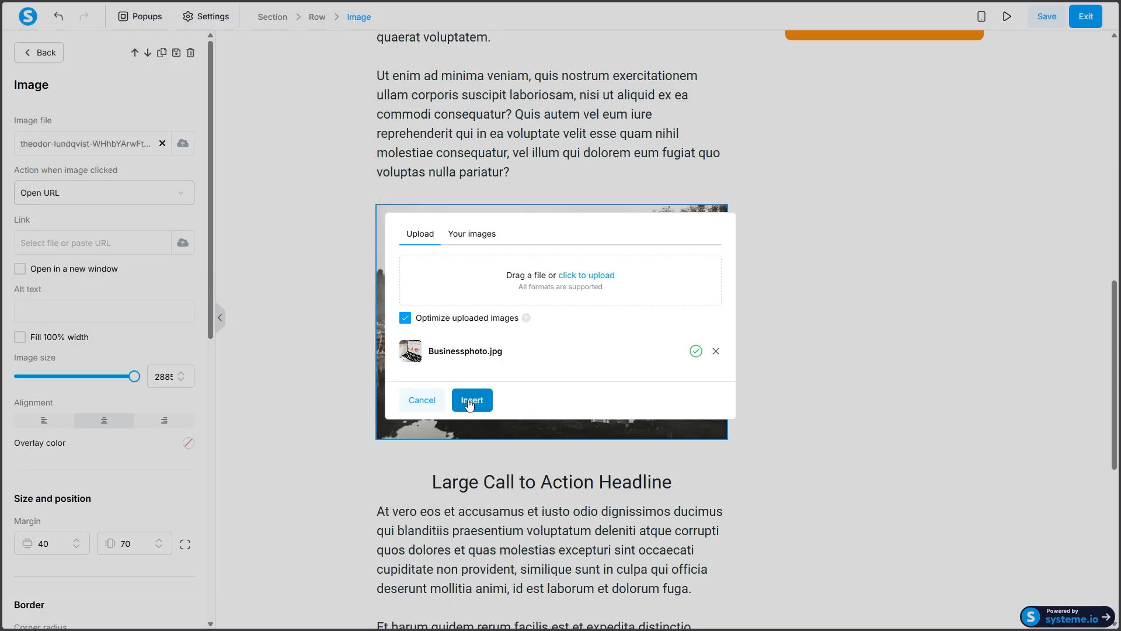
pyautogui.click(470, 400)
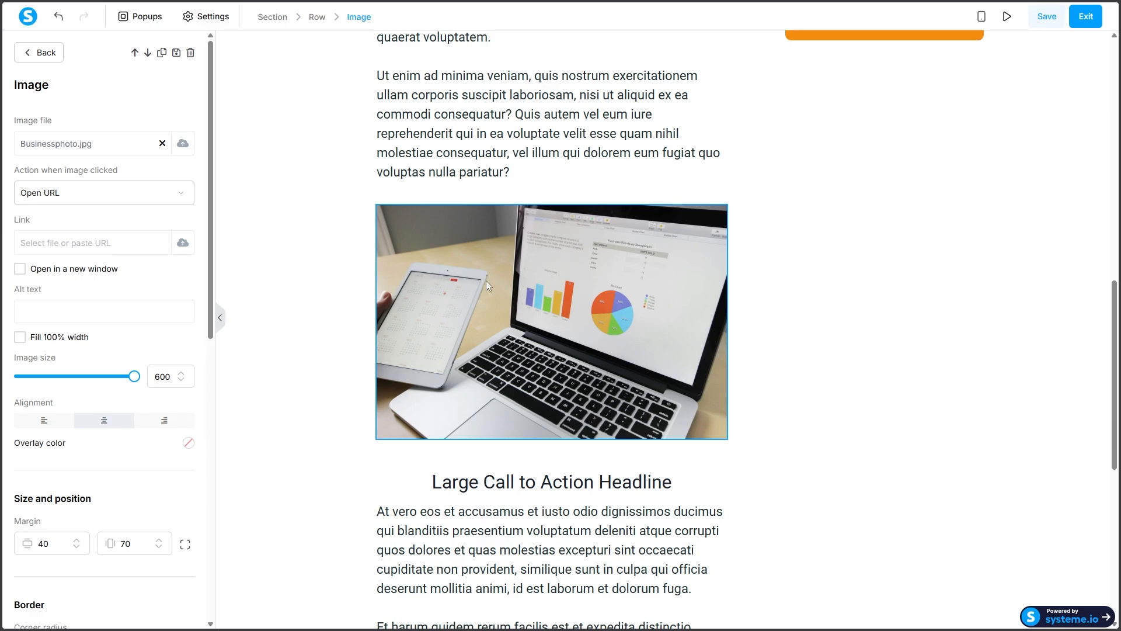
# Step: Give the business photo alt text beginning "Calendar on tablet and bar and pie charts on" and describing the laptop
pyautogui.click(717, 249)
pyautogui.click(672, 201)
pyautogui.hotkey('ctrl', 'v')
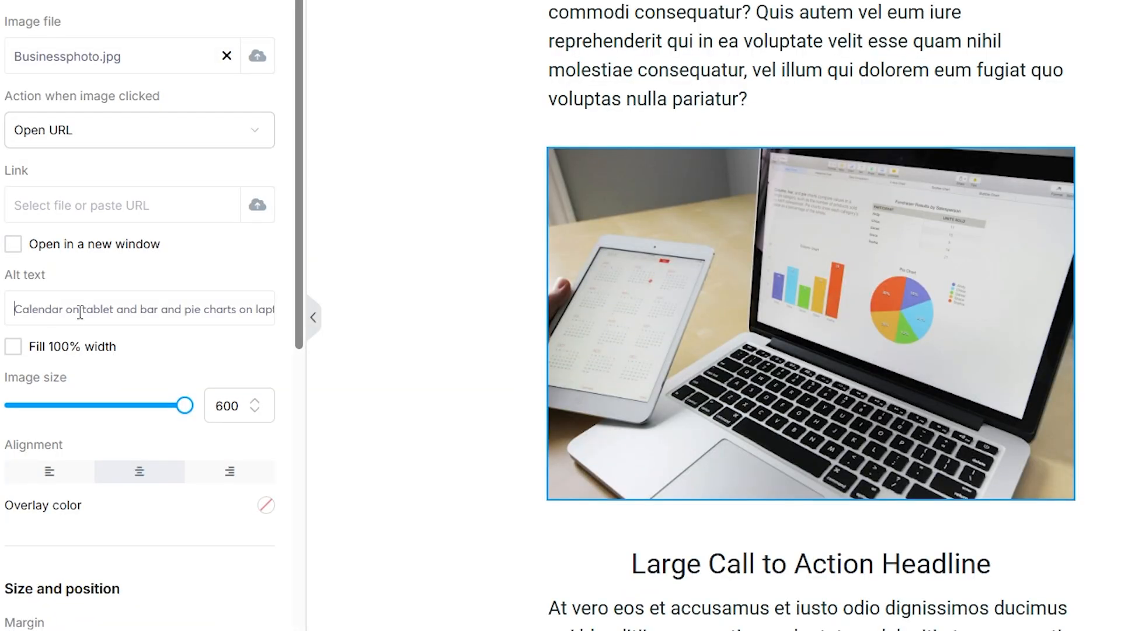
pyautogui.moveTo(80, 312); pyautogui.dragTo(290, 315)
pyautogui.click(253, 303)
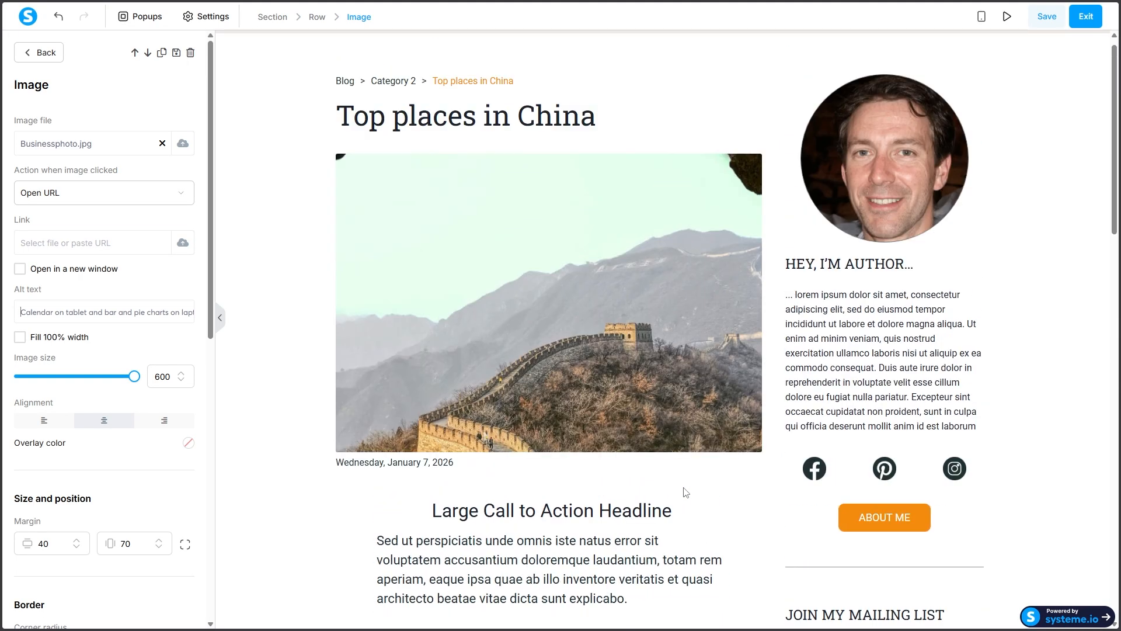
# Step: Exit the editor, review the short description and URL path in the "Top places in China" post's settings, and save them
pyautogui.click(1085, 17)
pyautogui.moveTo(1081, 22)
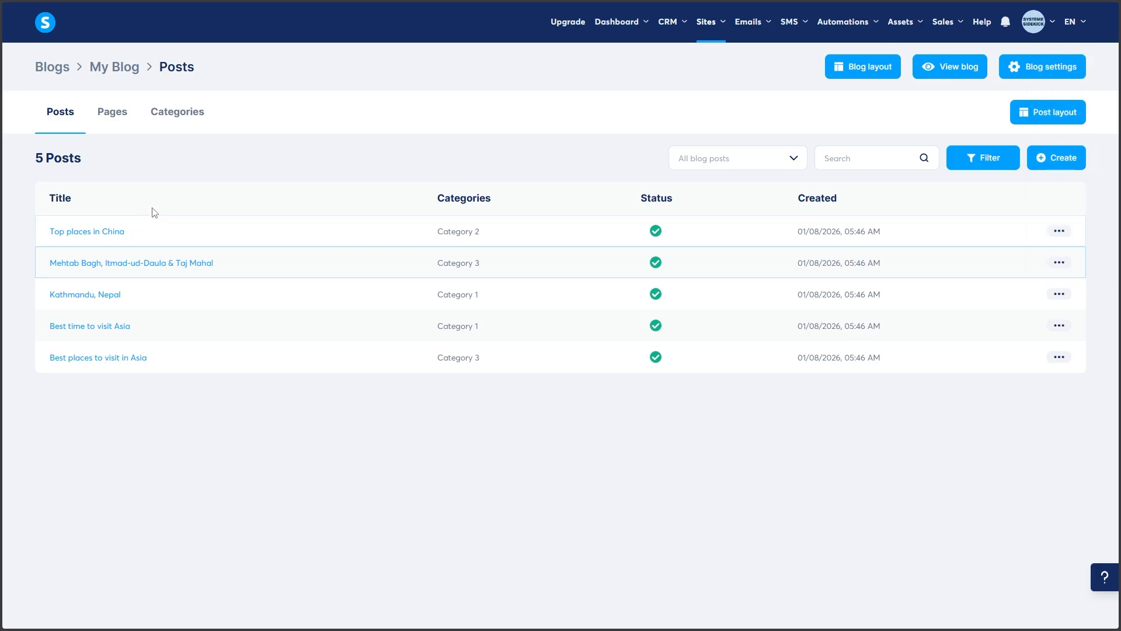
pyautogui.click(1064, 230)
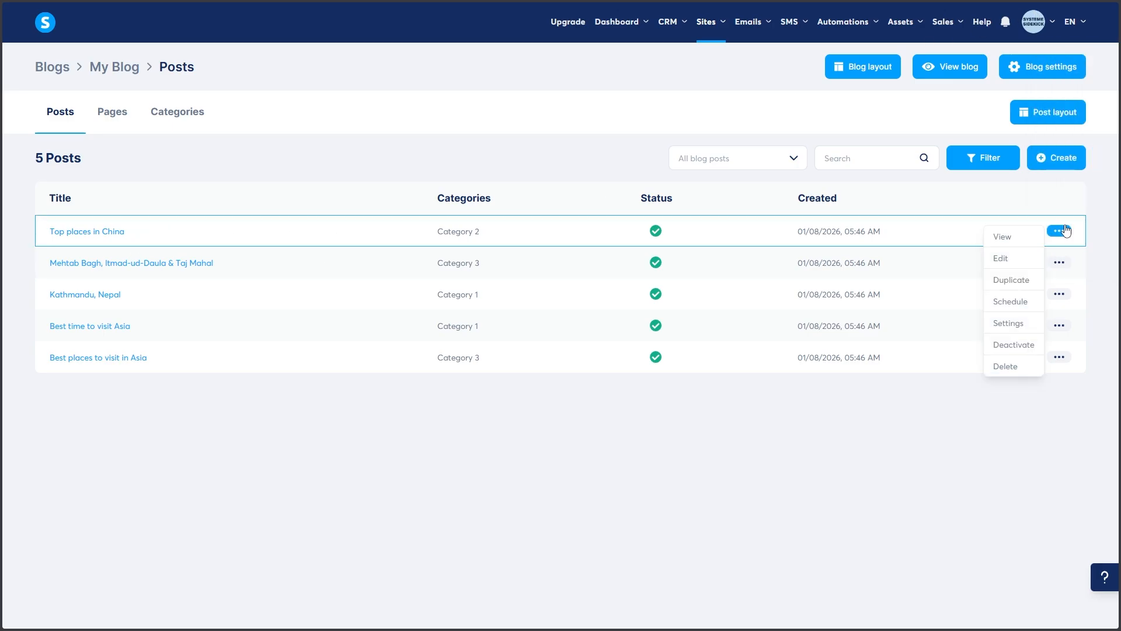
pyautogui.click(1009, 323)
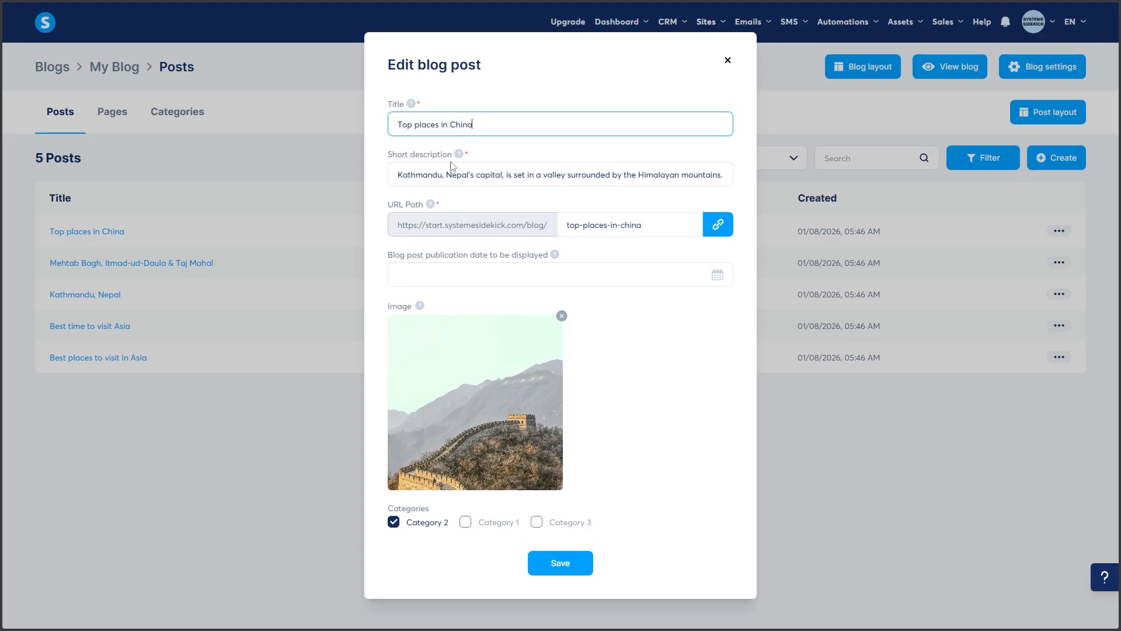
pyautogui.moveTo(461, 156)
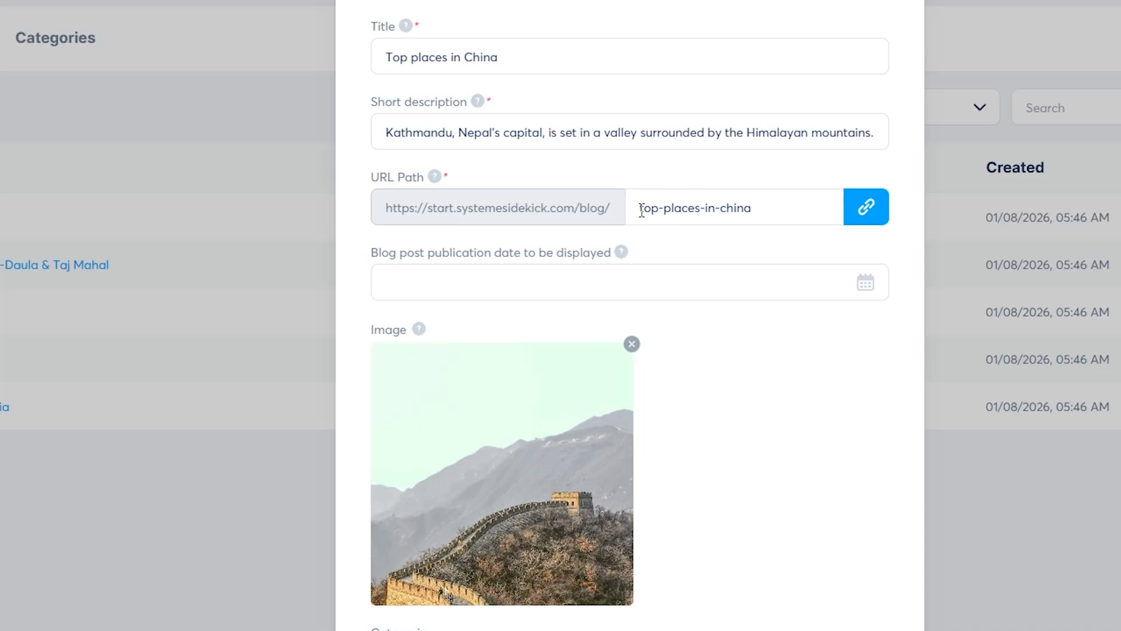
pyautogui.moveTo(641, 210); pyautogui.dragTo(776, 205)
pyautogui.click(776, 205)
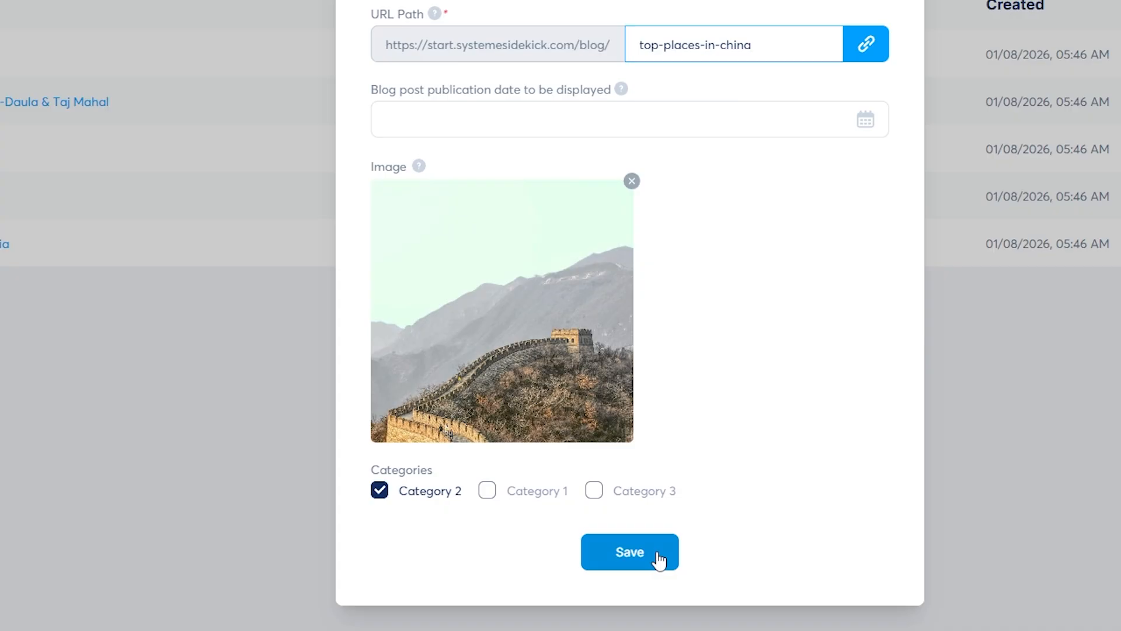
pyautogui.click(658, 558)
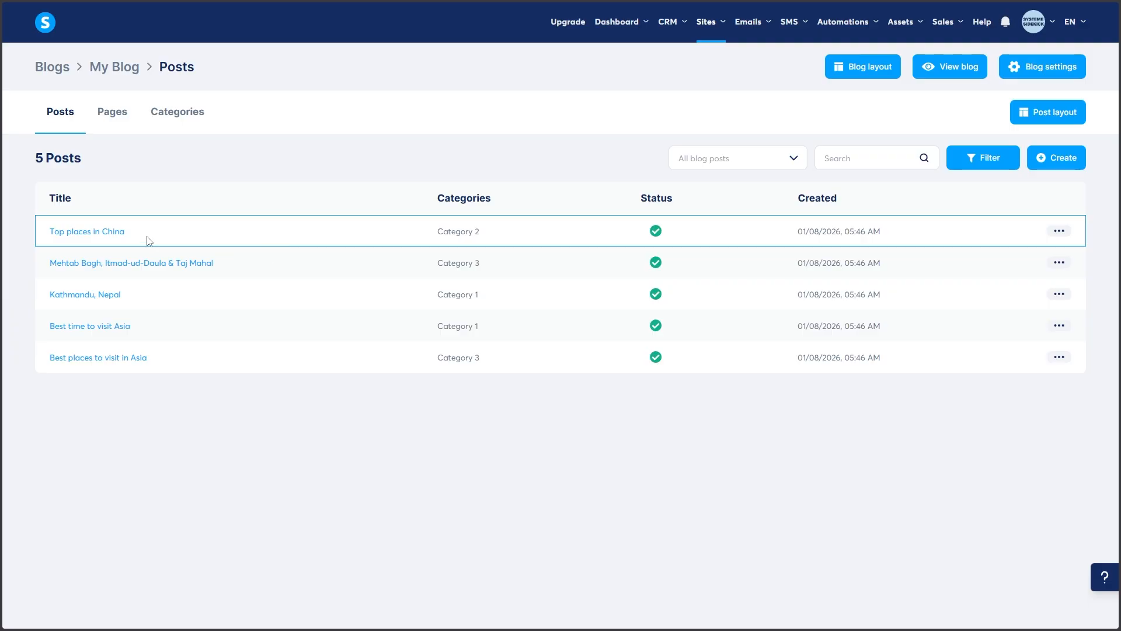
# Step: Open the "Top places in China" post for editing and examine the mailing list form in its sidebar
pyautogui.click(88, 232)
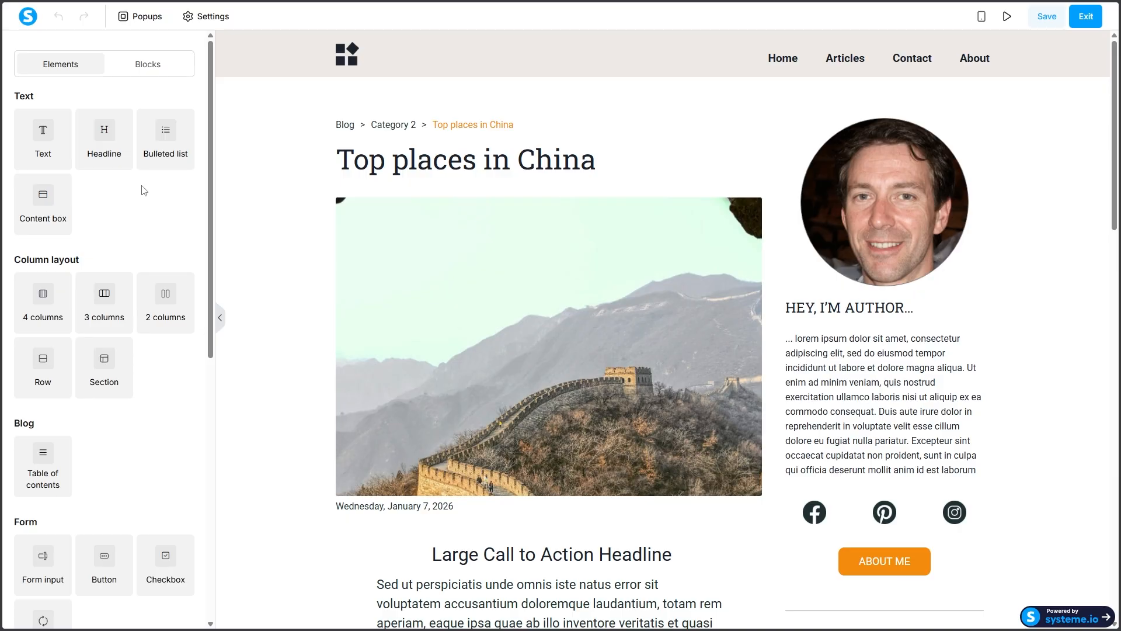
pyautogui.scroll(-6, 952, 320)
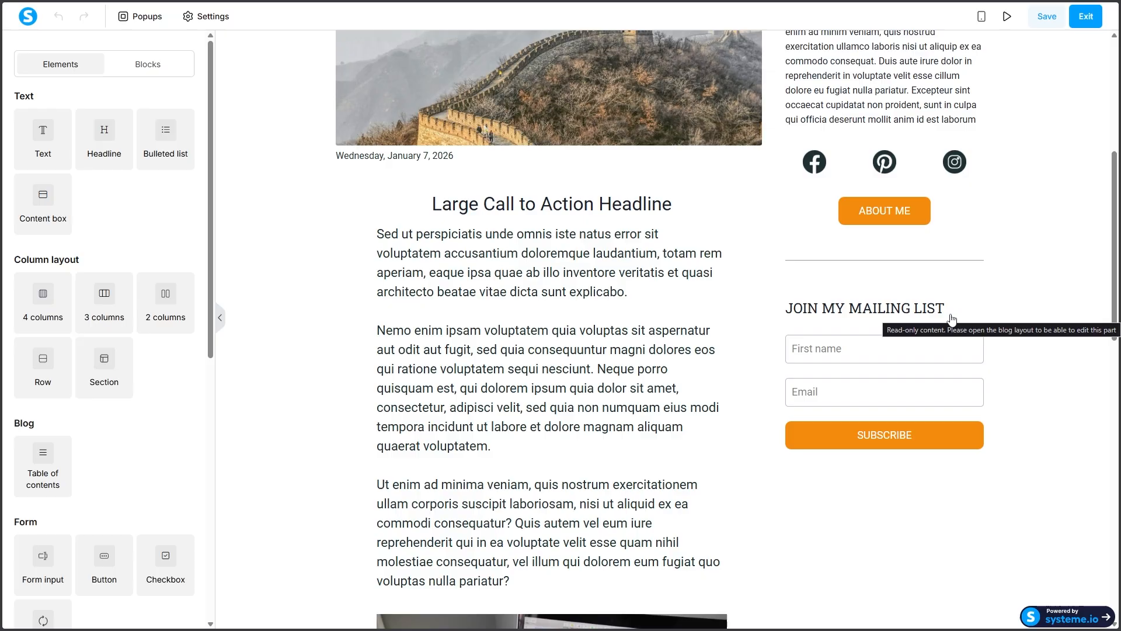
pyautogui.scroll(-1, 952, 320)
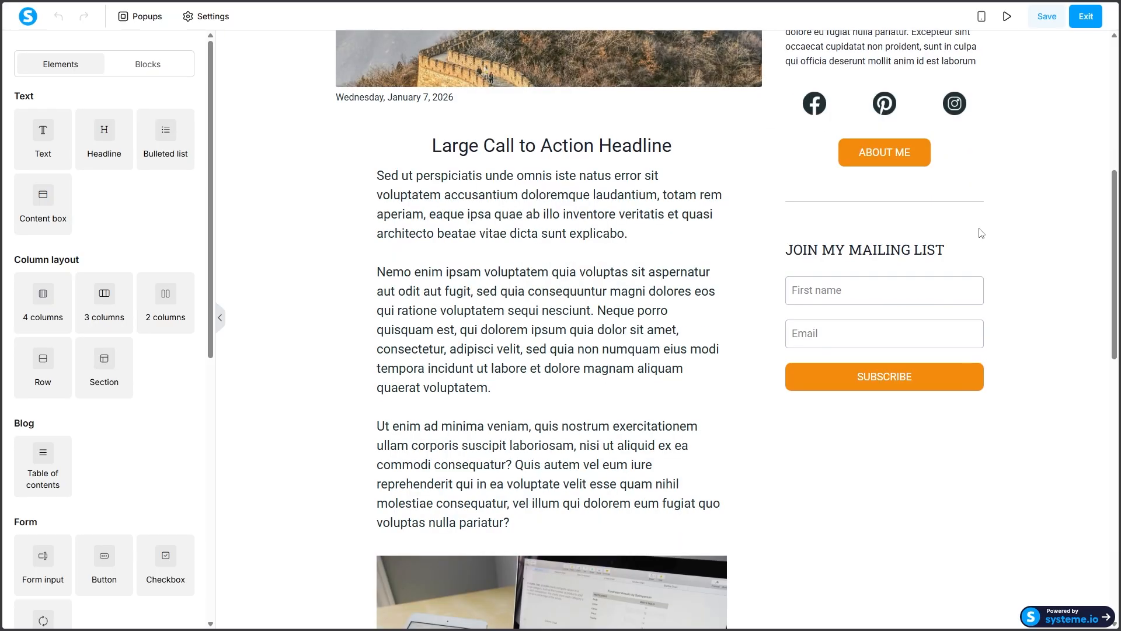
# Step: Add a form input below the post's final paragraph and set its input type to Email
pyautogui.scroll(-3, 155, 332)
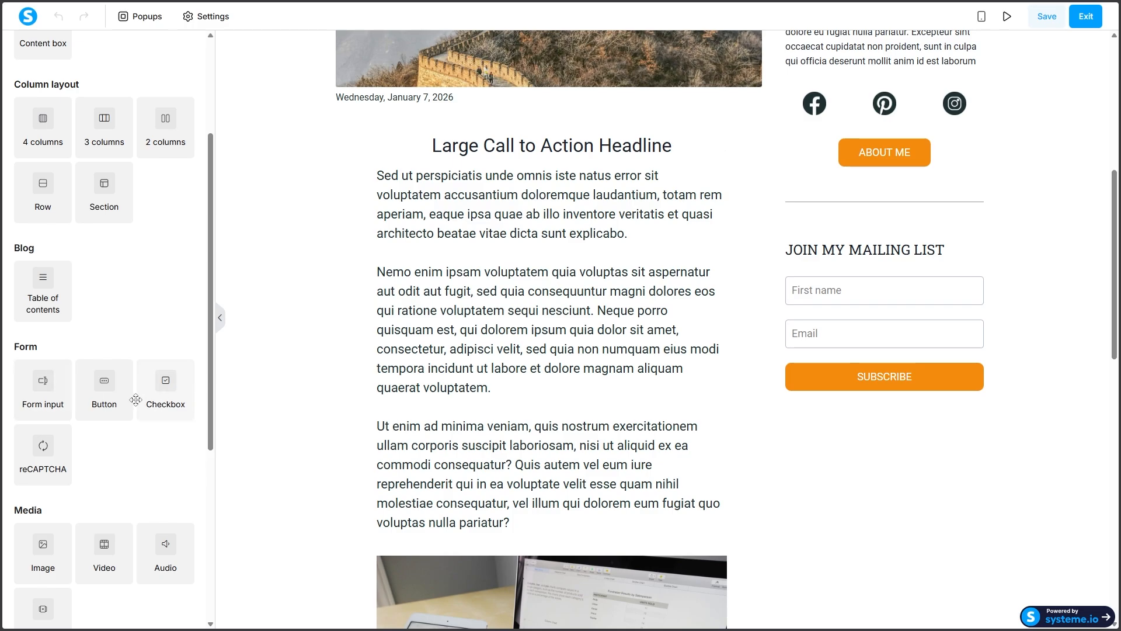
pyautogui.scroll(-7, 406, 340)
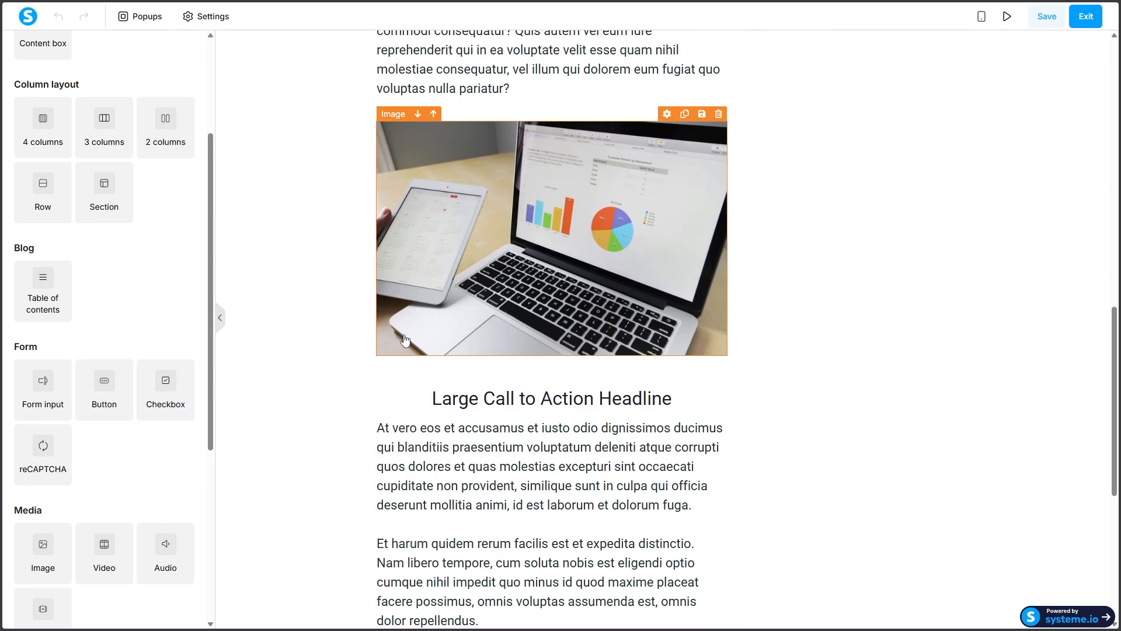
pyautogui.scroll(-7, 408, 336)
pyautogui.scroll(3, 407, 333)
pyautogui.scroll(-1, 403, 334)
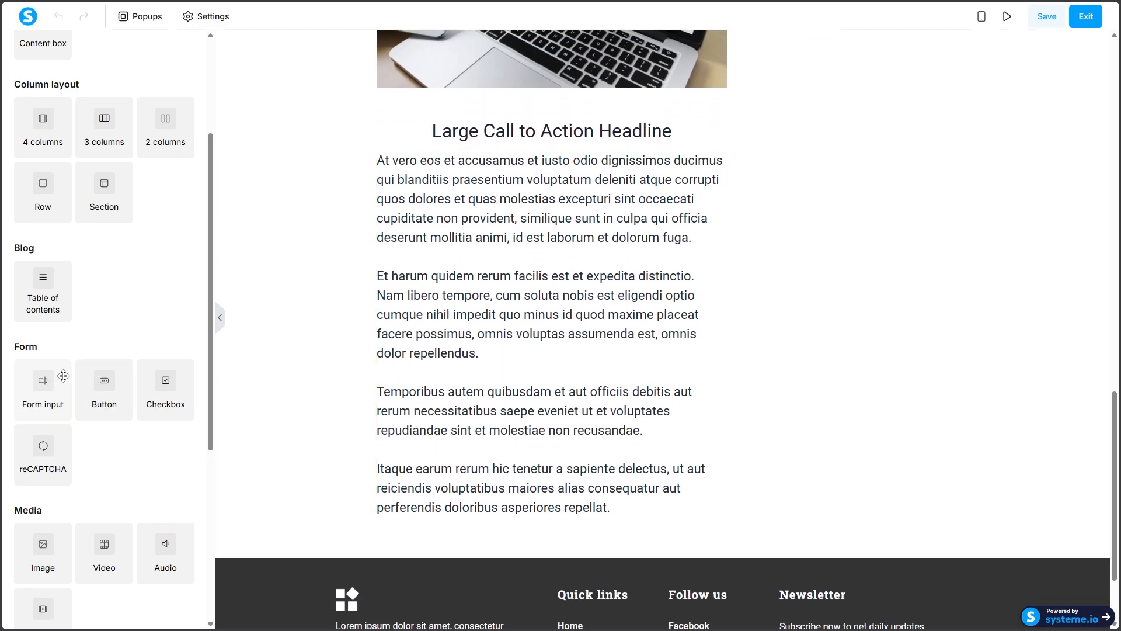
pyautogui.moveTo(63, 375); pyautogui.dragTo(481, 512)
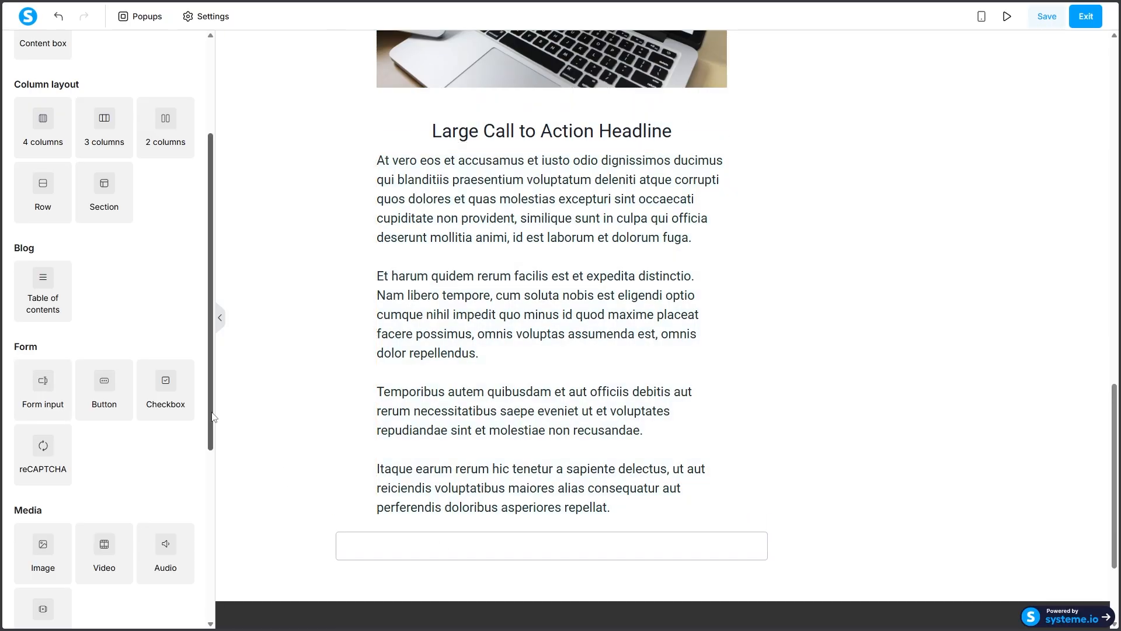
pyautogui.click(421, 551)
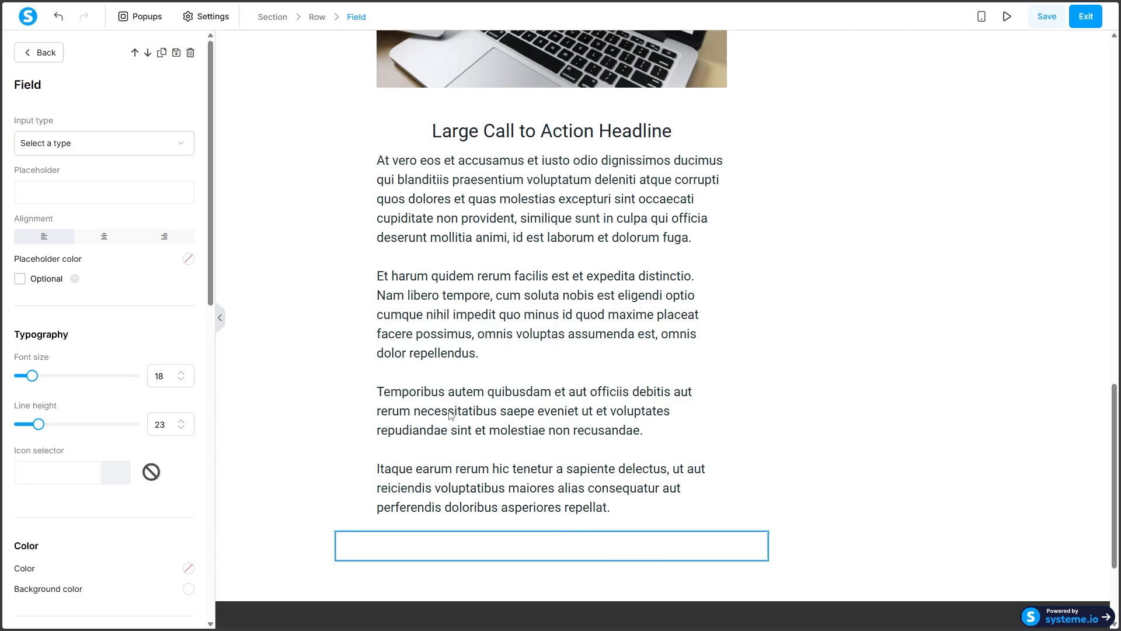
pyautogui.click(168, 149)
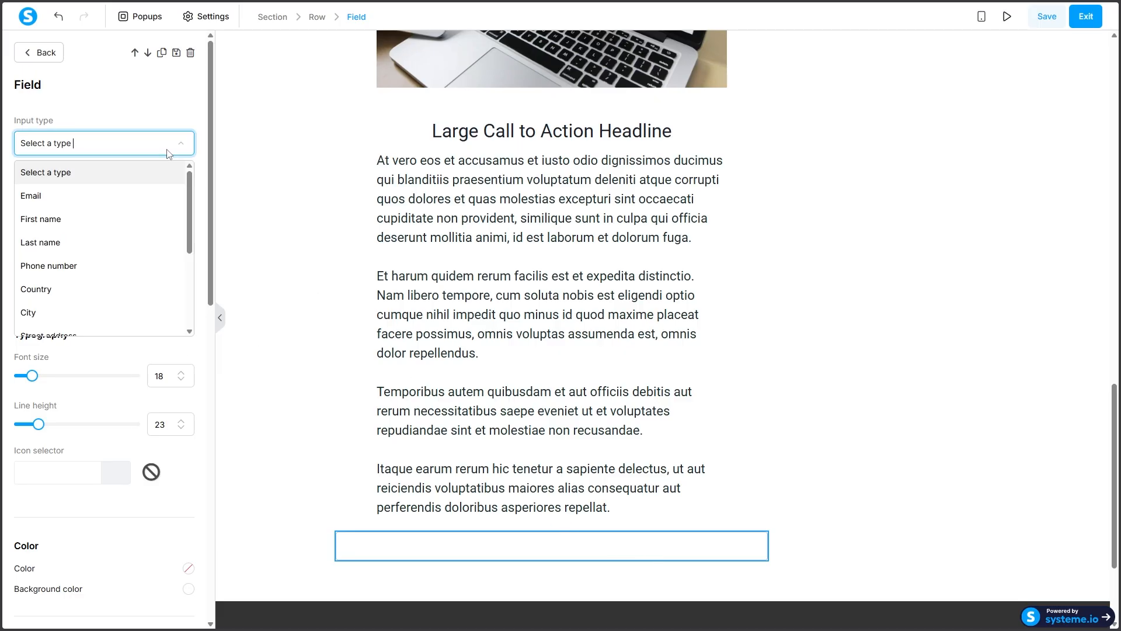
pyautogui.click(86, 202)
pyautogui.click(878, 524)
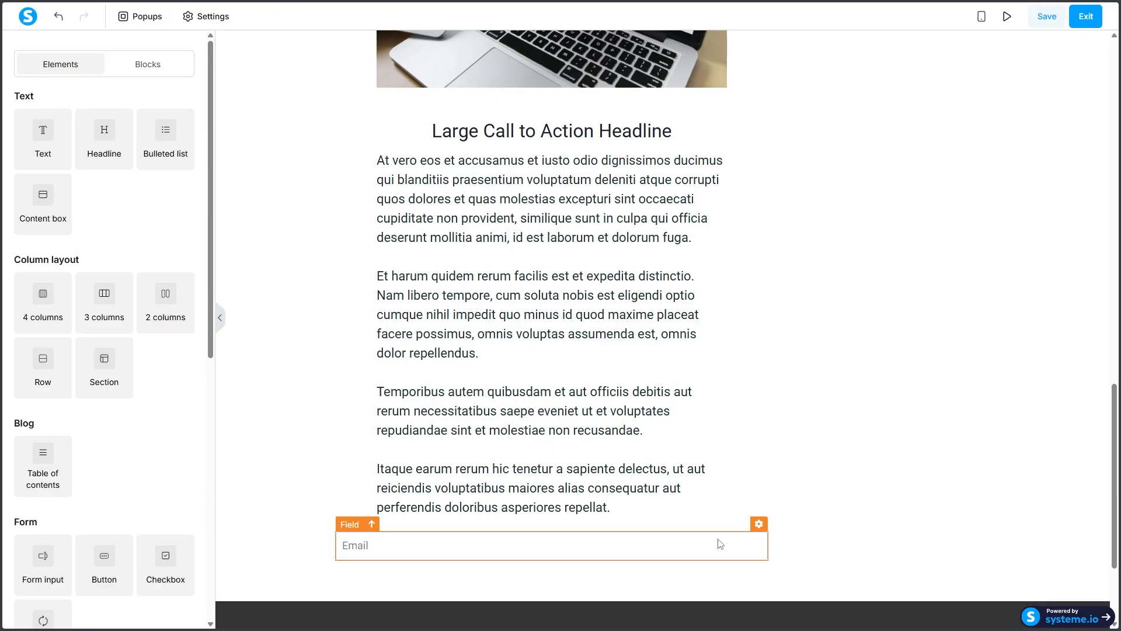
# Step: Delete the Email field below the post's final paragraph and confirm the deletion
pyautogui.click(755, 529)
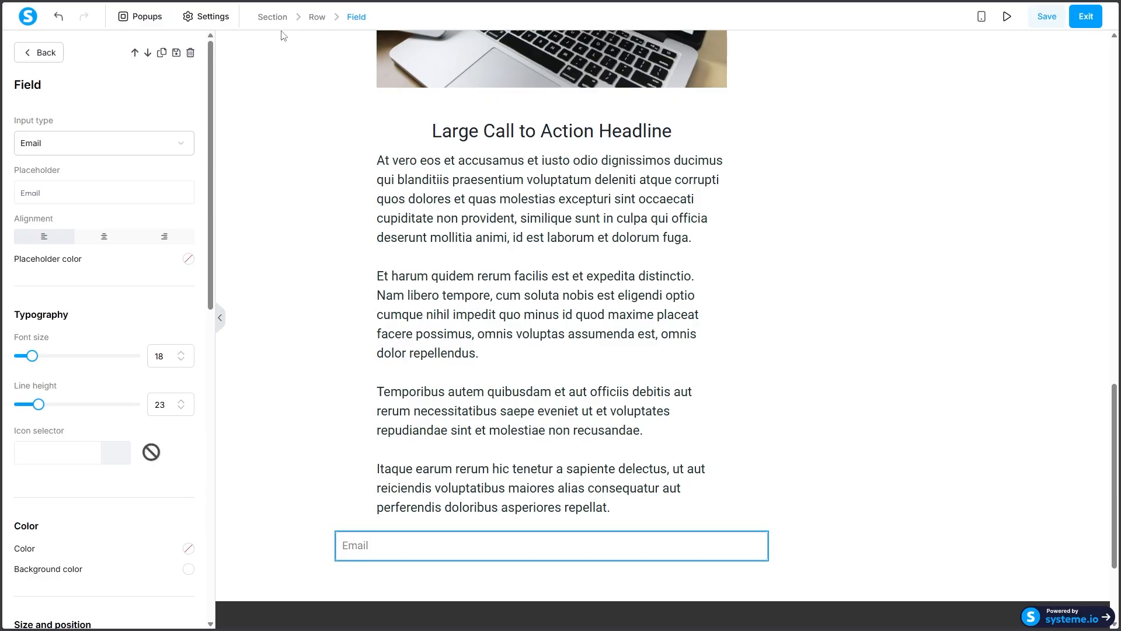
pyautogui.click(190, 53)
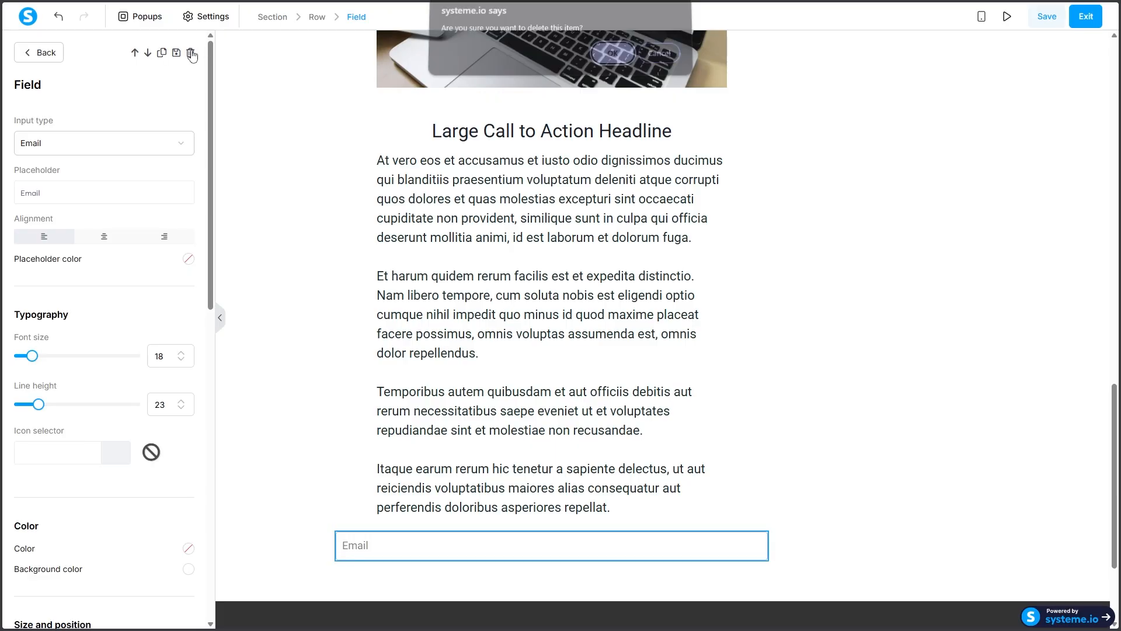
pyautogui.click(612, 59)
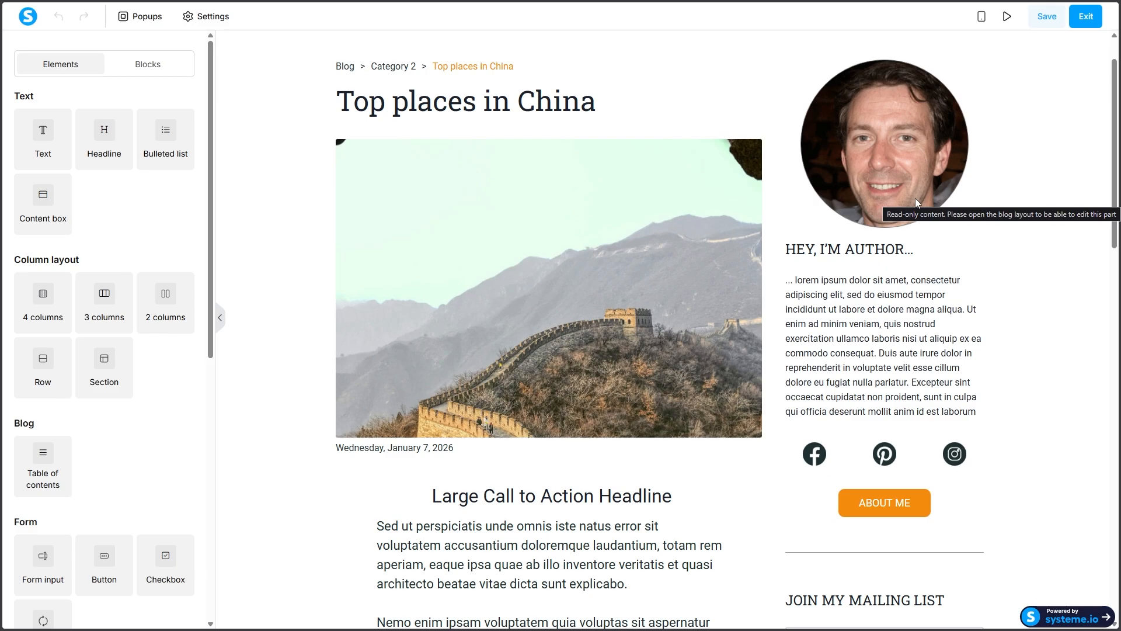
# Step: Exit the post editor and open the blog's post layout for editing
pyautogui.scroll(-2, 915, 198)
pyautogui.scroll(3, 965, 279)
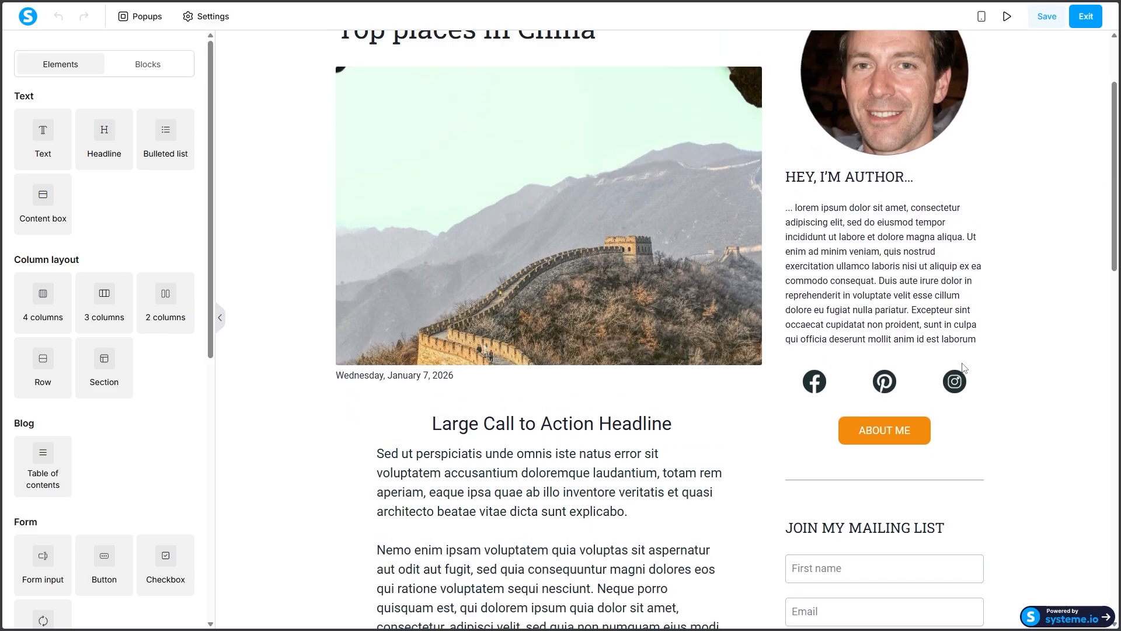
pyautogui.click(1086, 18)
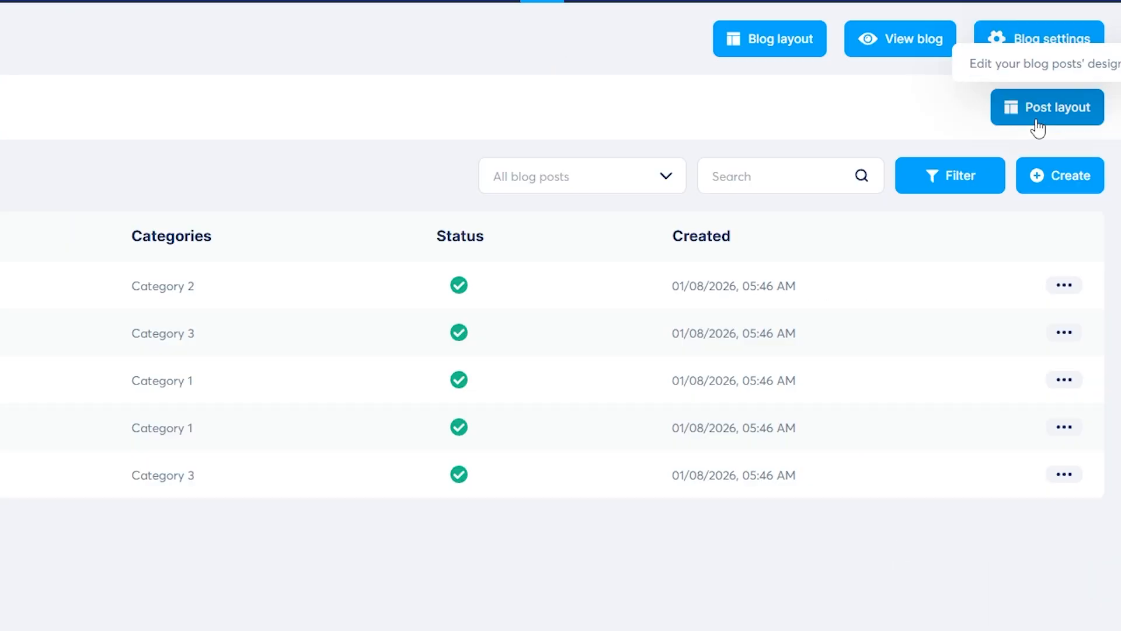
pyautogui.click(1037, 127)
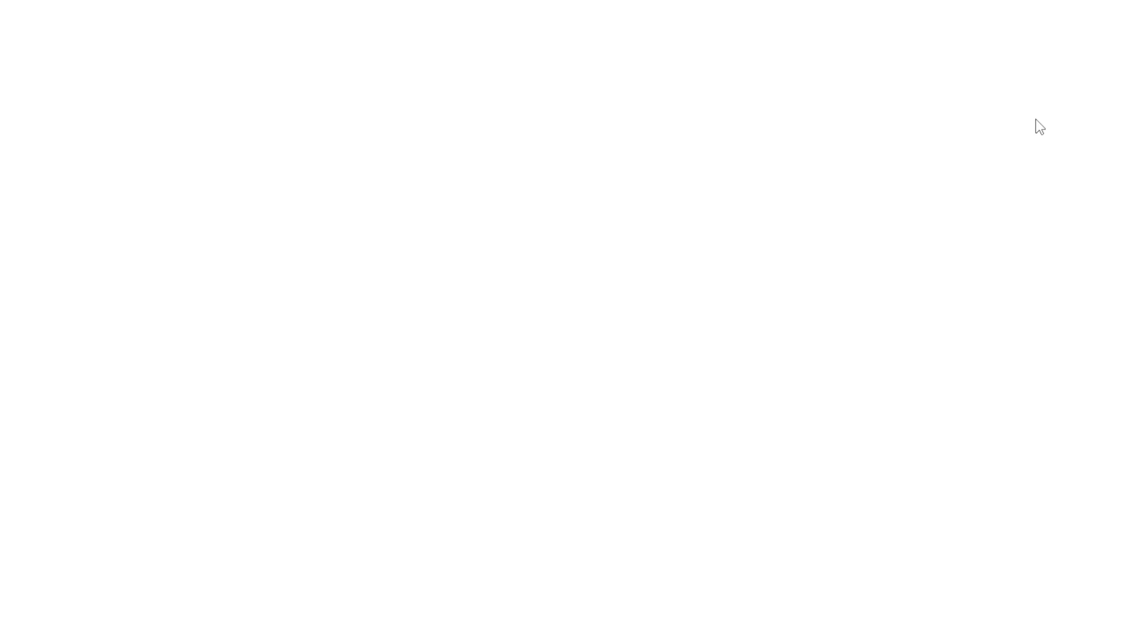
# Step: Examine the post layout's author and mailing list sidebar, including the text settings of the "Join my mailing list" heading
pyautogui.scroll(-4, 970, 315)
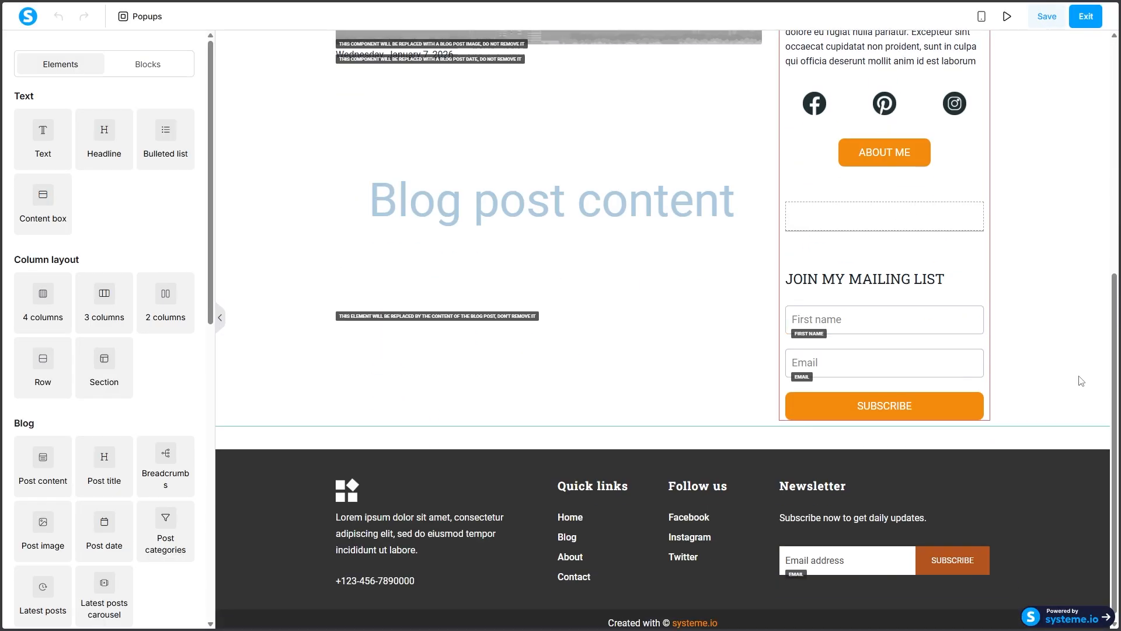
pyautogui.scroll(3, 1080, 377)
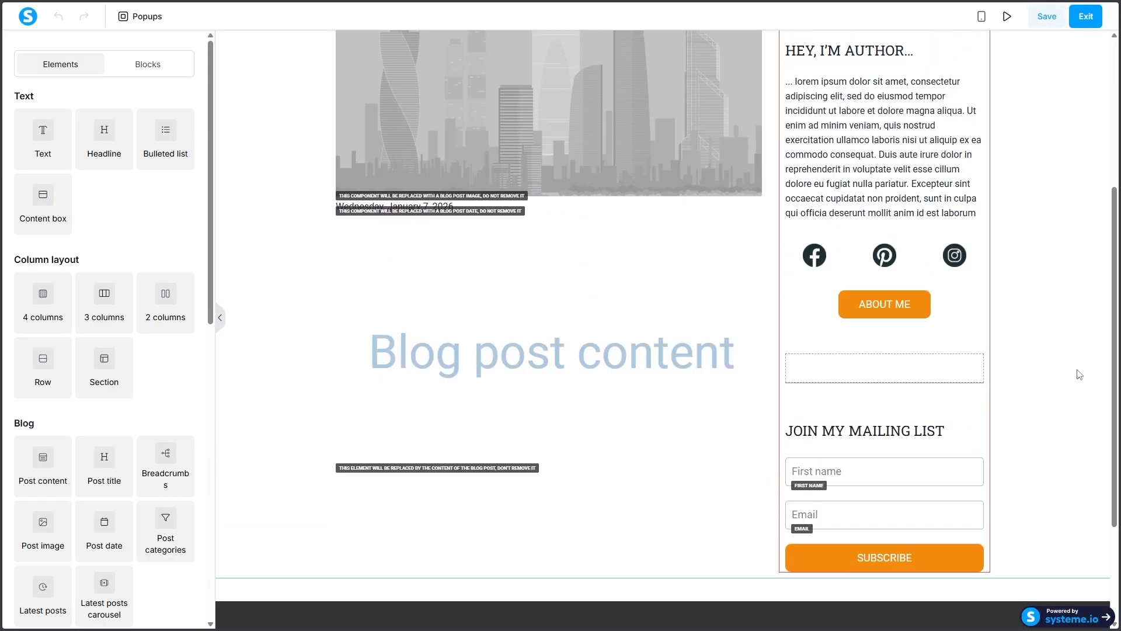
pyautogui.scroll(-2, 1080, 377)
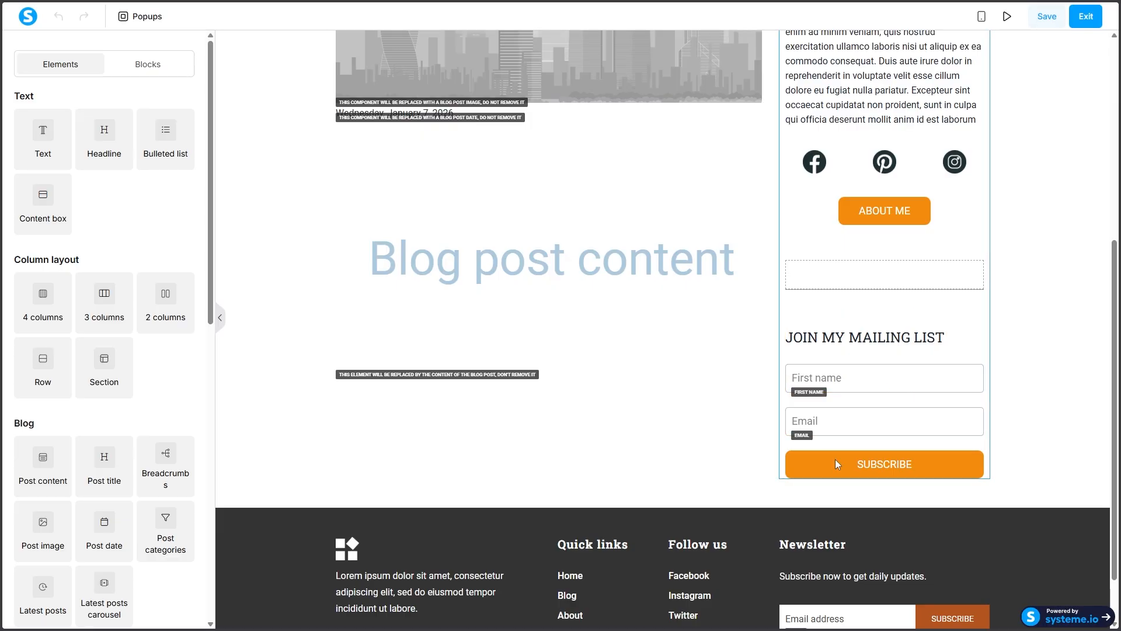
pyautogui.click(961, 331)
pyautogui.scroll(4, 905, 245)
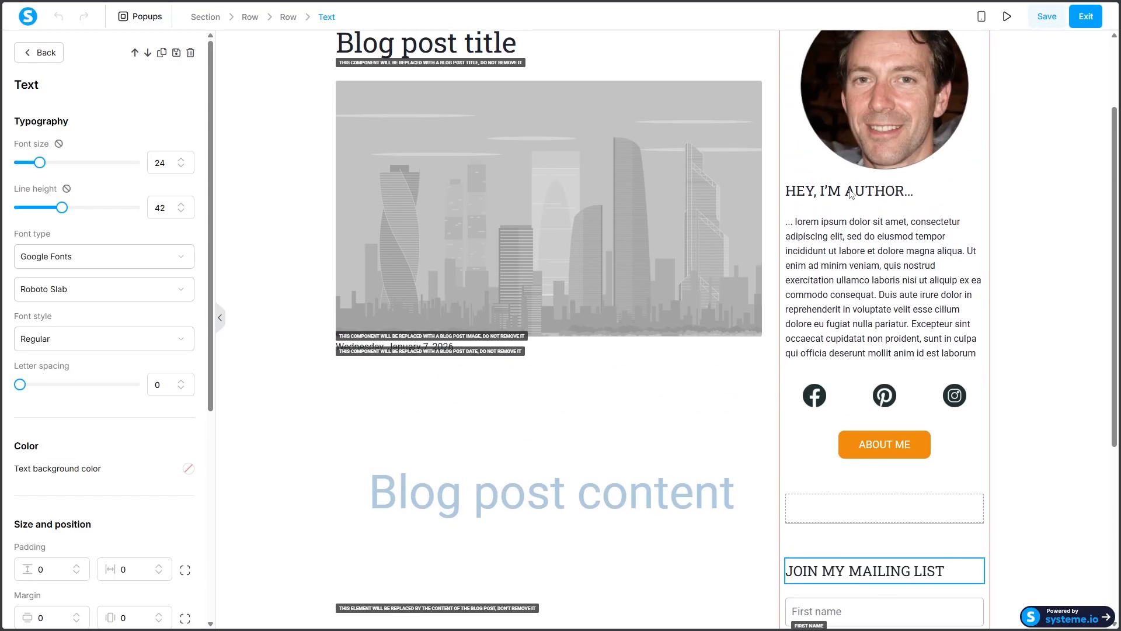
pyautogui.scroll(2, 957, 175)
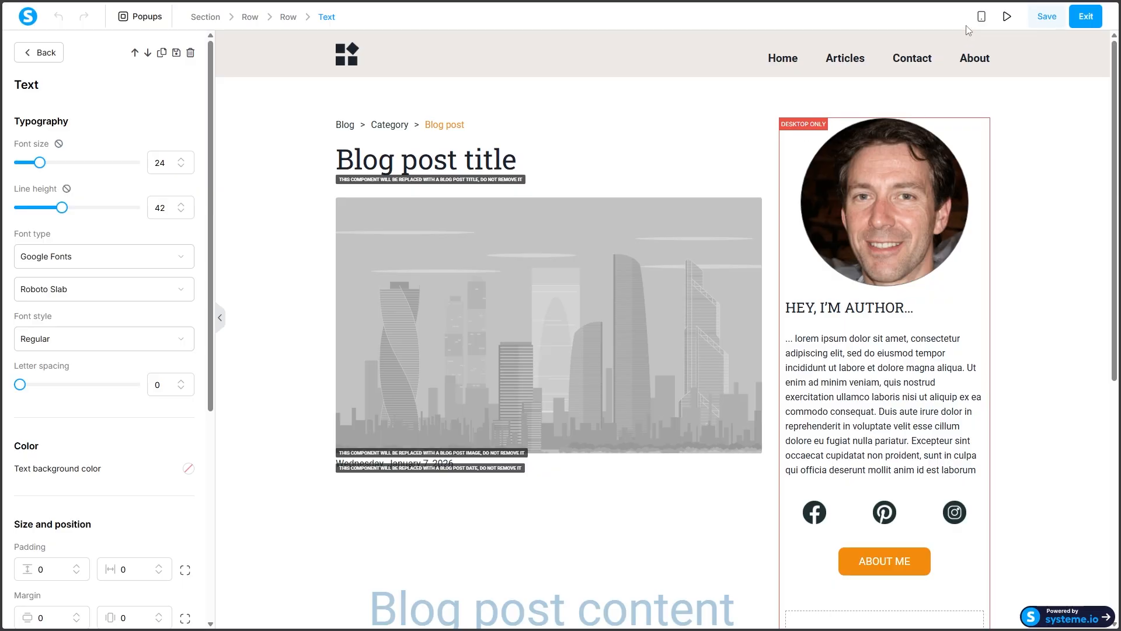
# Step: Preview the blog's post layout in the mobile view and return to the desktop view
pyautogui.click(982, 17)
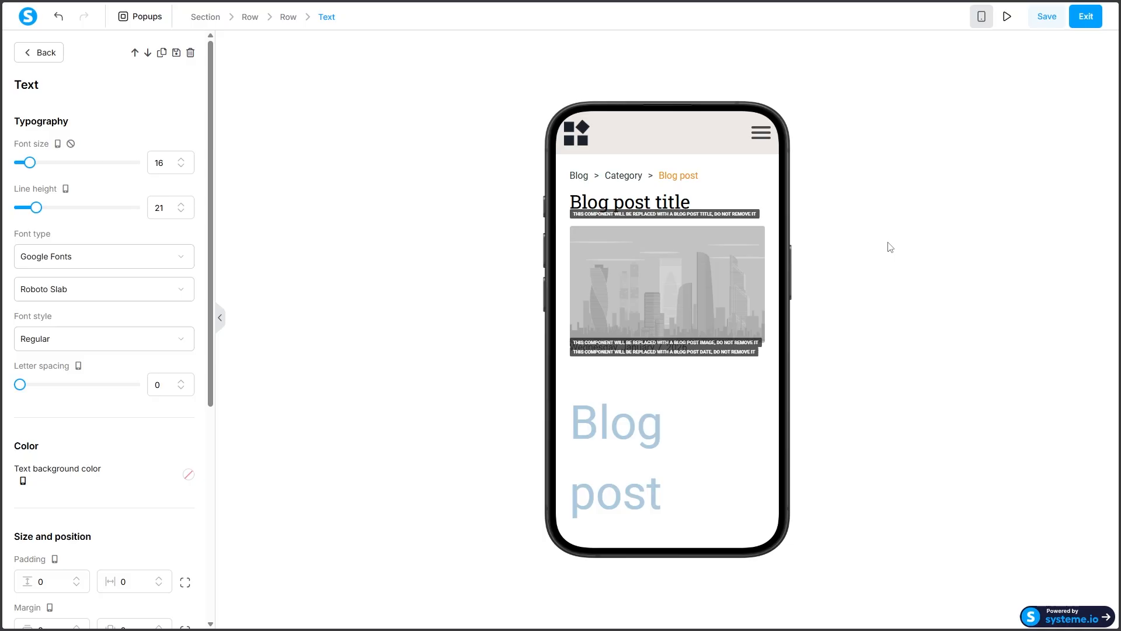
pyautogui.click(982, 17)
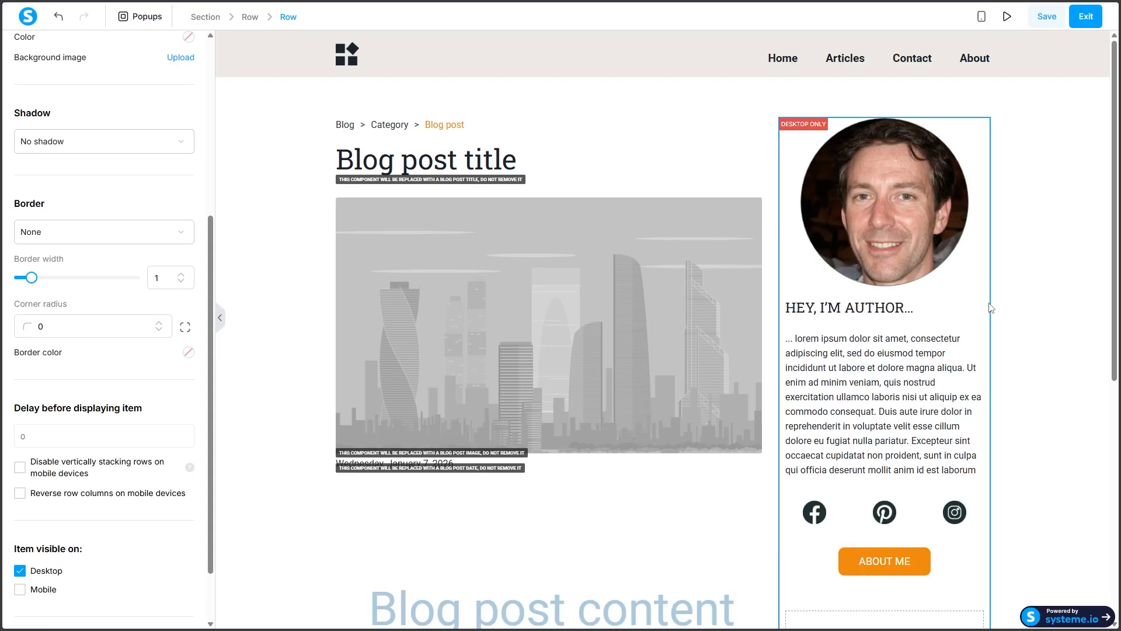
# Step: Try switching the author sidebar row's visibility between desktop and mobile, and restore it to Desktop only
pyautogui.scroll(-3, 47, 501)
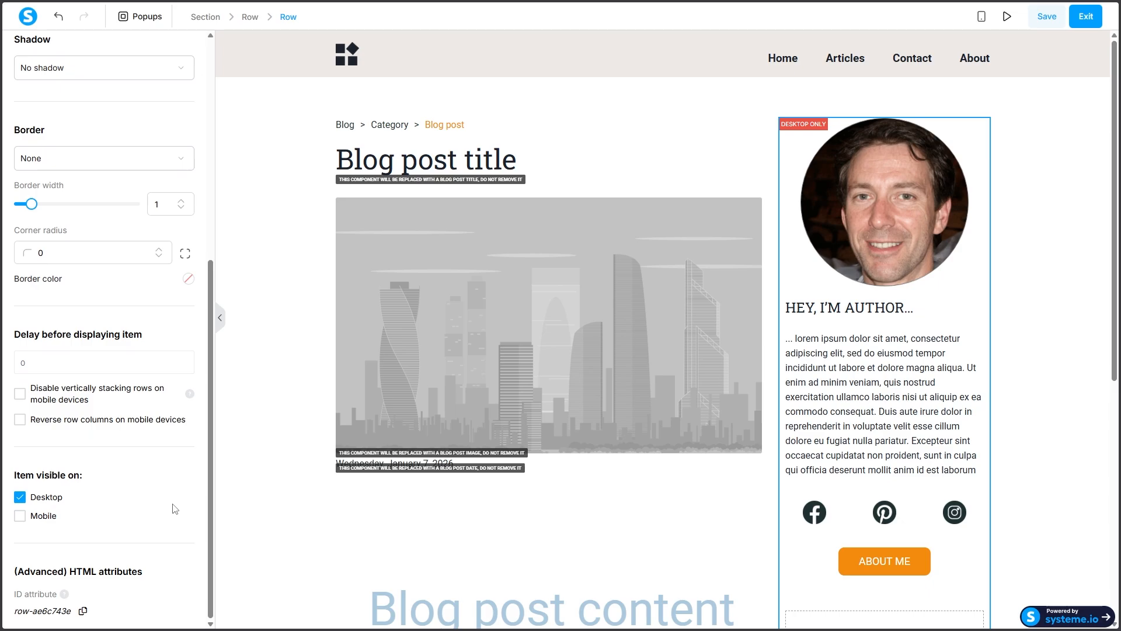
pyautogui.click(19, 516)
pyautogui.click(35, 517)
pyautogui.click(20, 498)
pyautogui.click(20, 515)
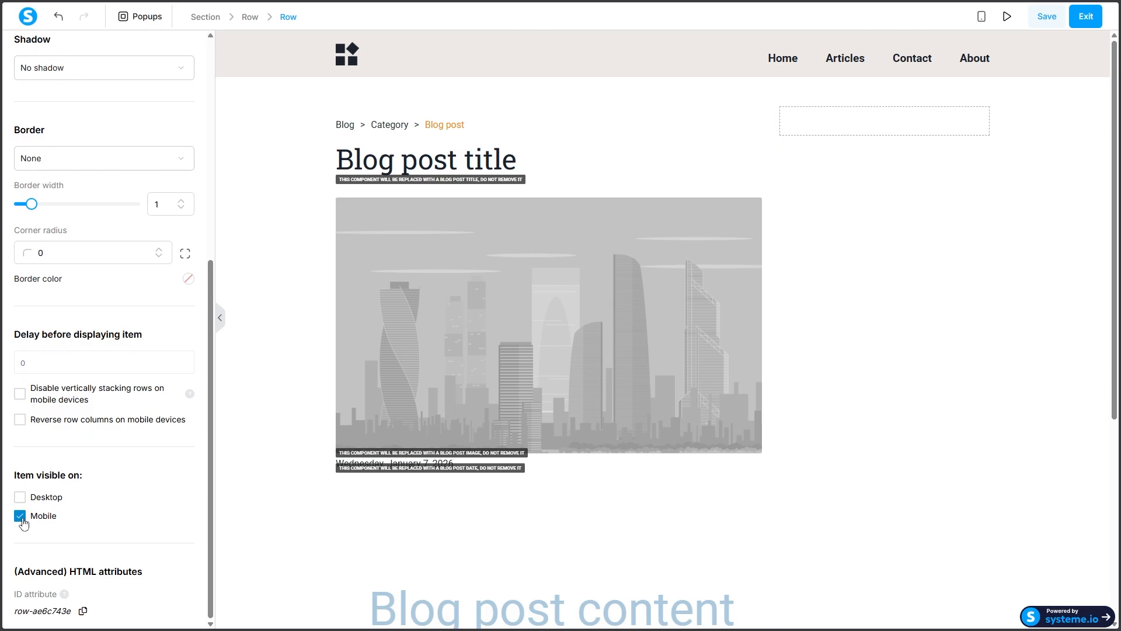
pyautogui.click(41, 498)
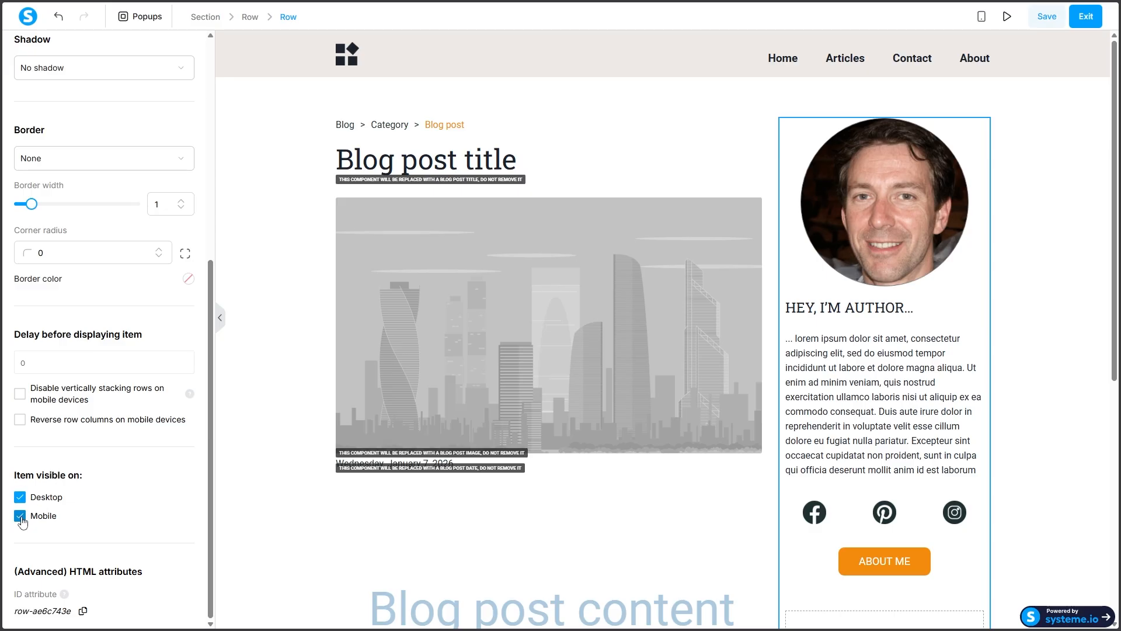
pyautogui.click(23, 517)
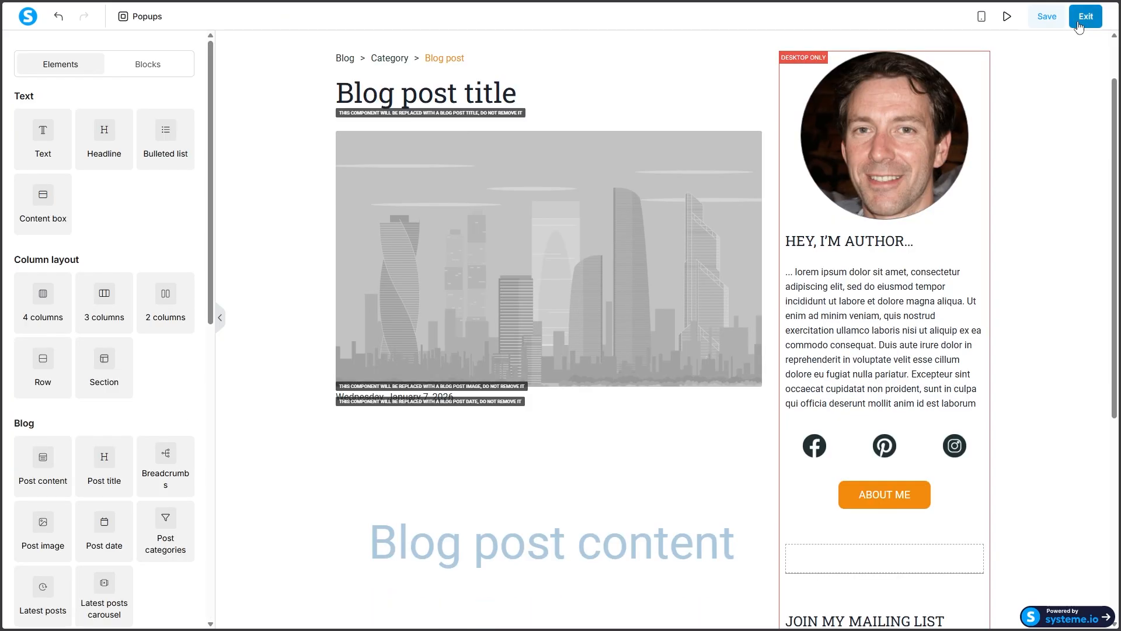
# Step: Exit the post layout editor and duplicate the "Top places in China" post under the name "Top places in China (copy)"
pyautogui.click(1079, 22)
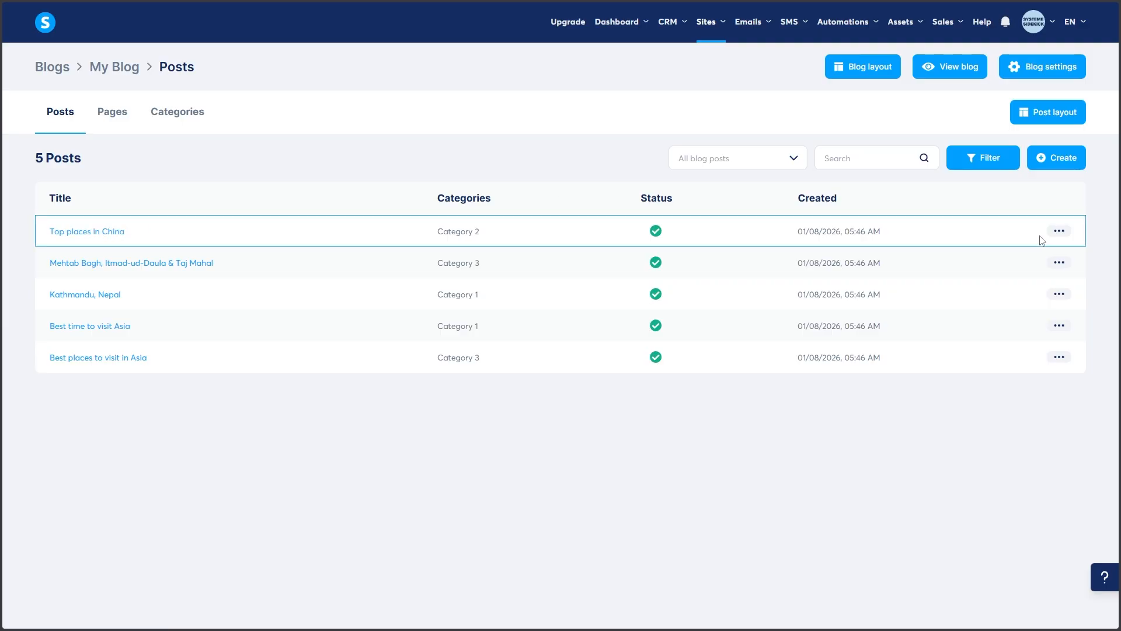
pyautogui.click(1057, 233)
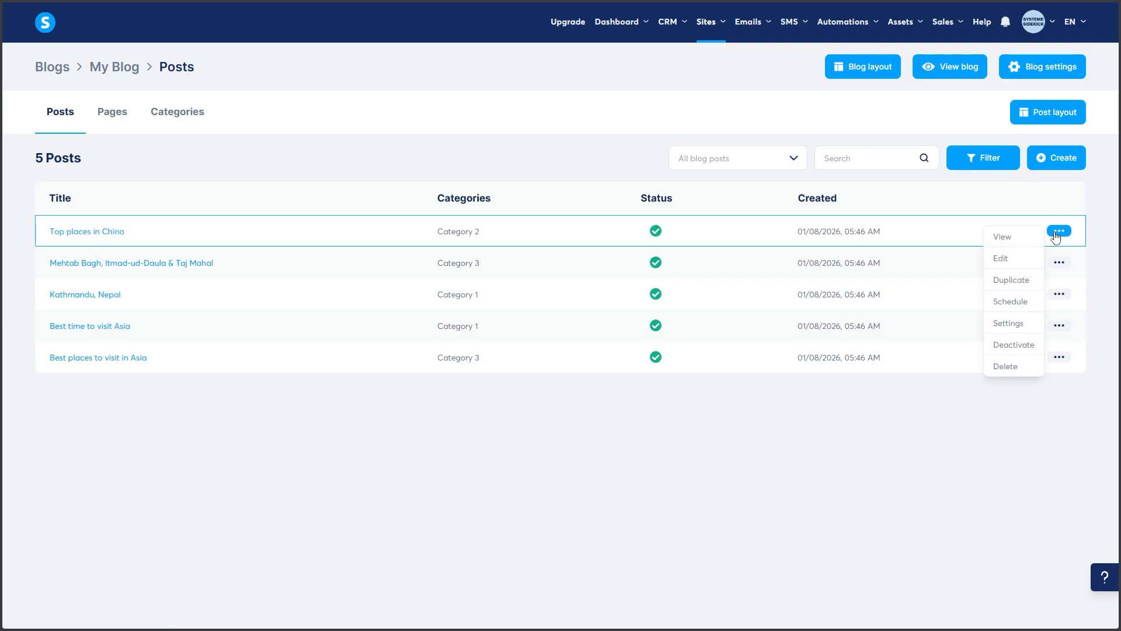
pyautogui.click(1013, 281)
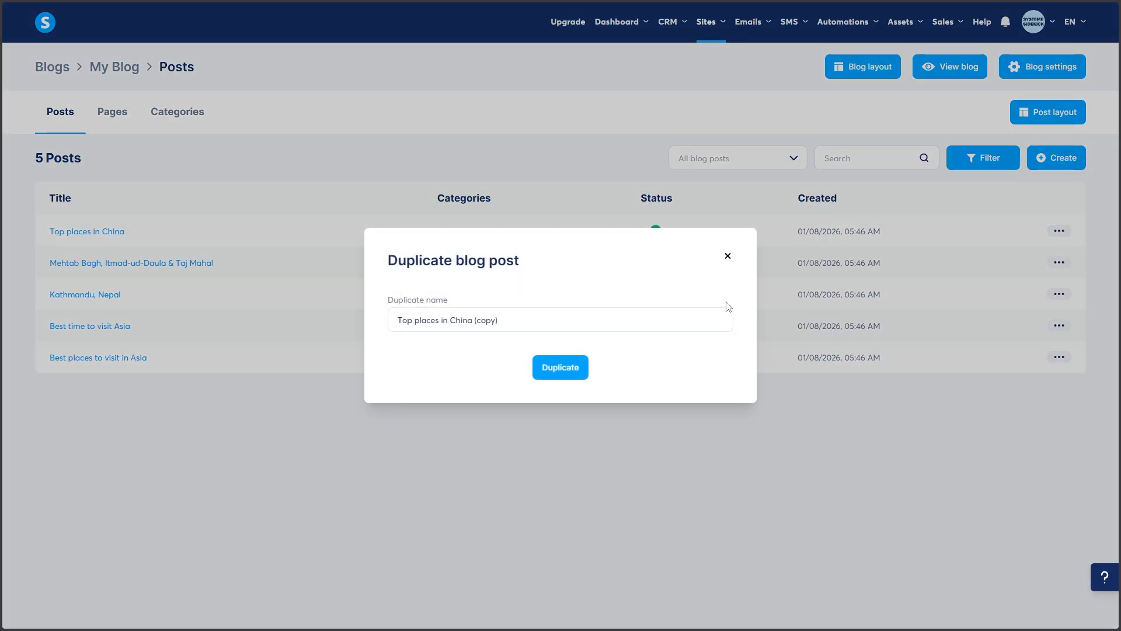
pyautogui.click(555, 368)
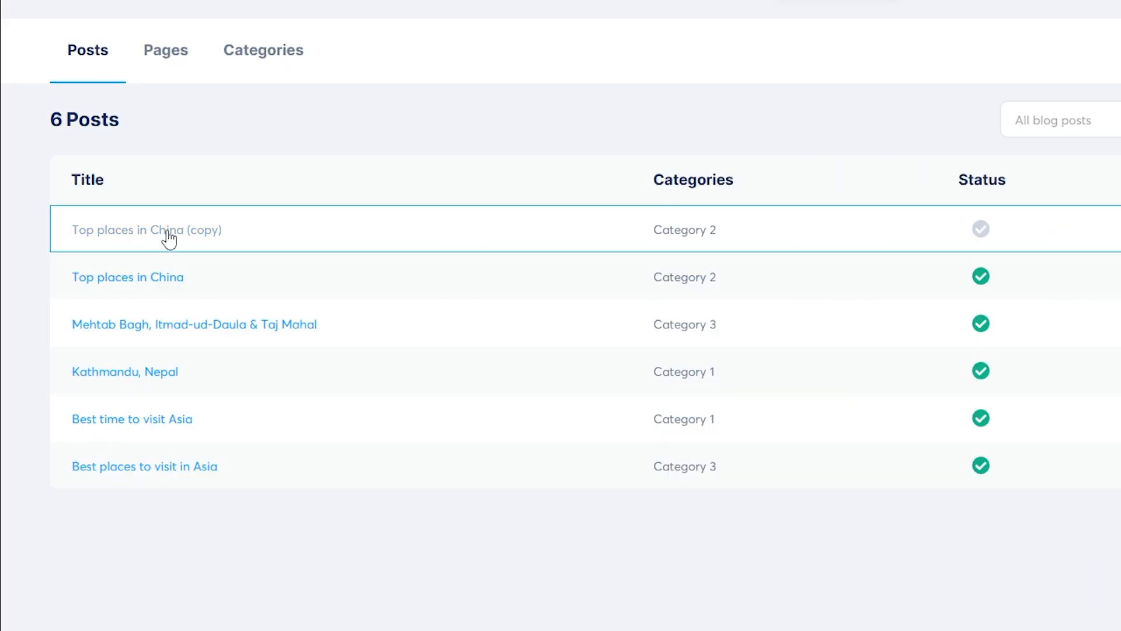
# Step: Open the "Top places in China (copy)" post in the editor and examine its body text, images and sidebar
pyautogui.click(169, 233)
pyautogui.scroll(-10, 612, 270)
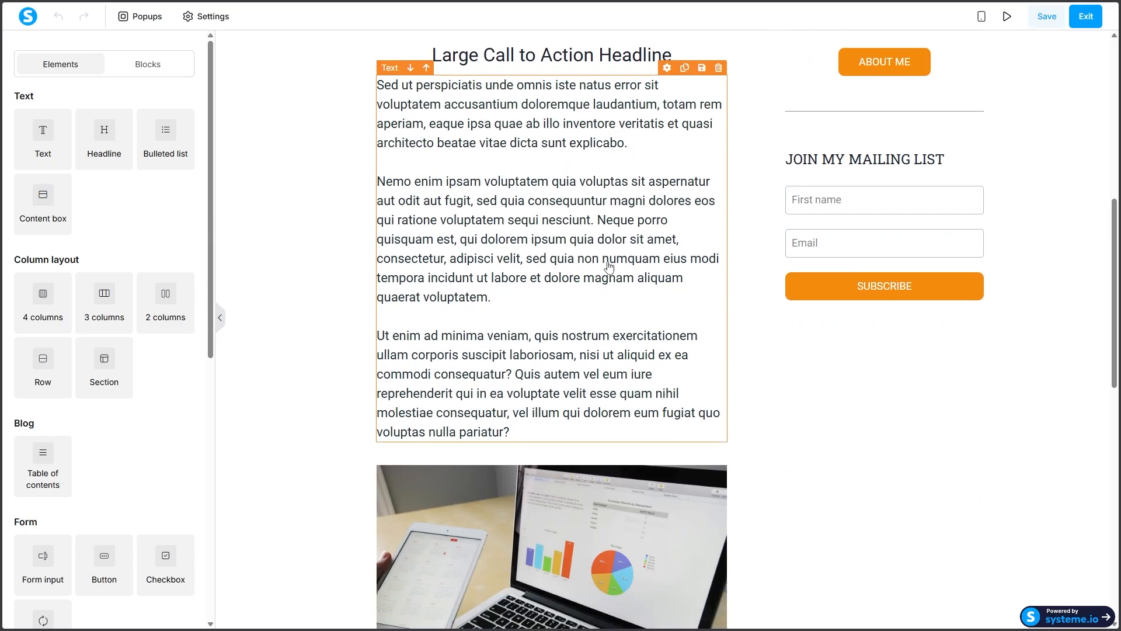
pyautogui.scroll(-7, 612, 270)
pyautogui.scroll(15, 619, 296)
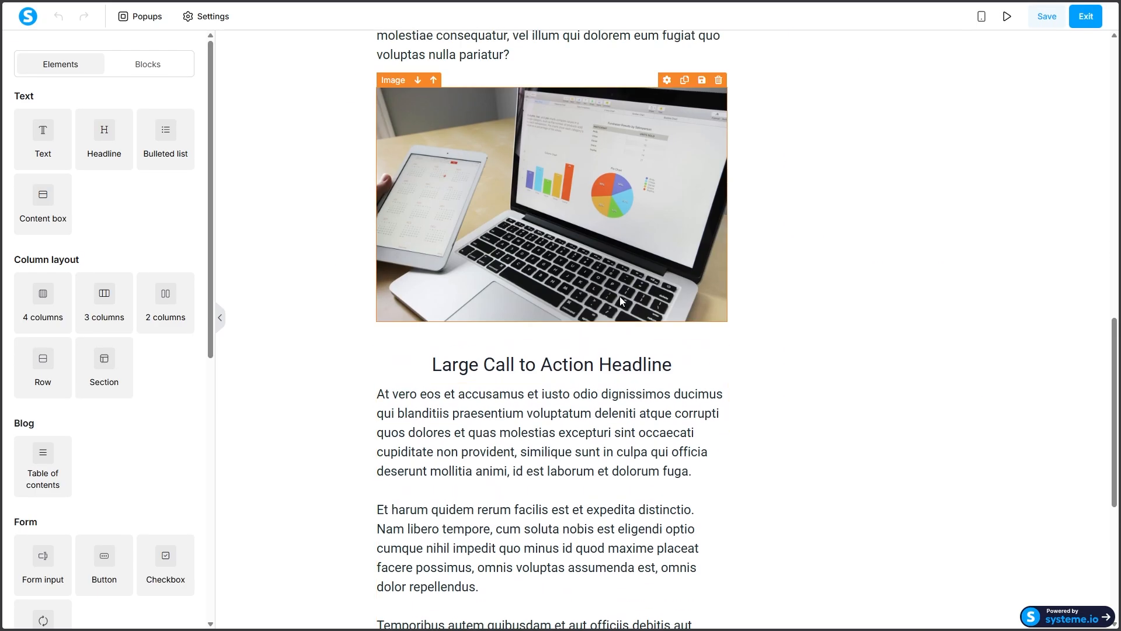
pyautogui.scroll(6, 633, 320)
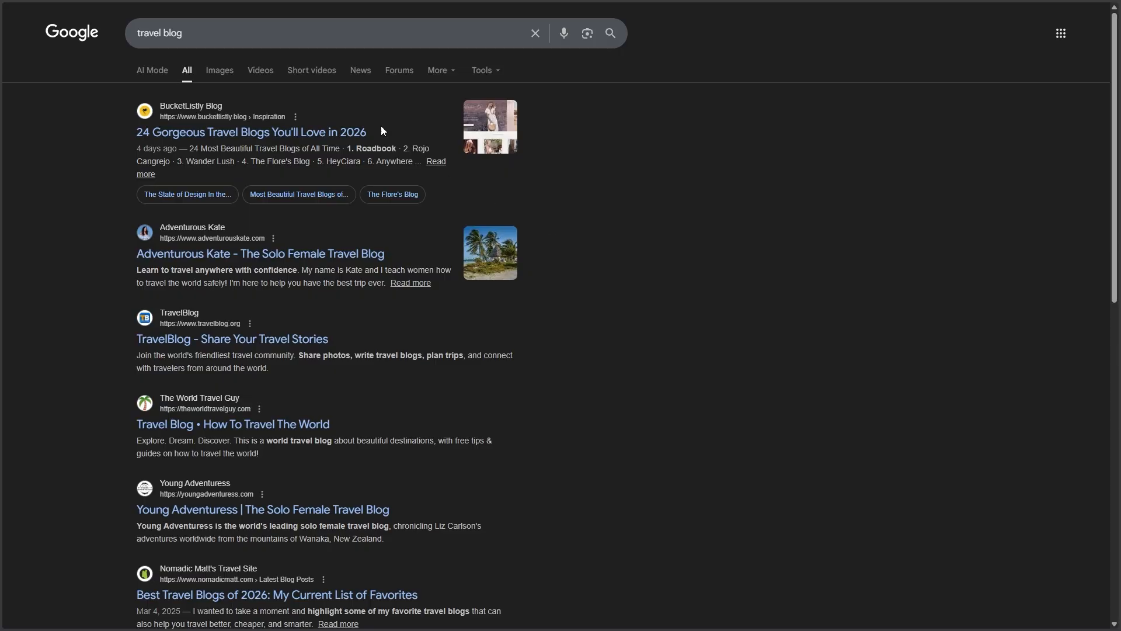
# Step: Look at Google's results for "travel blog" and browse the list of Paris posts on a travel blog
pyautogui.moveTo(286, 116); pyautogui.dragTo(167, 108)
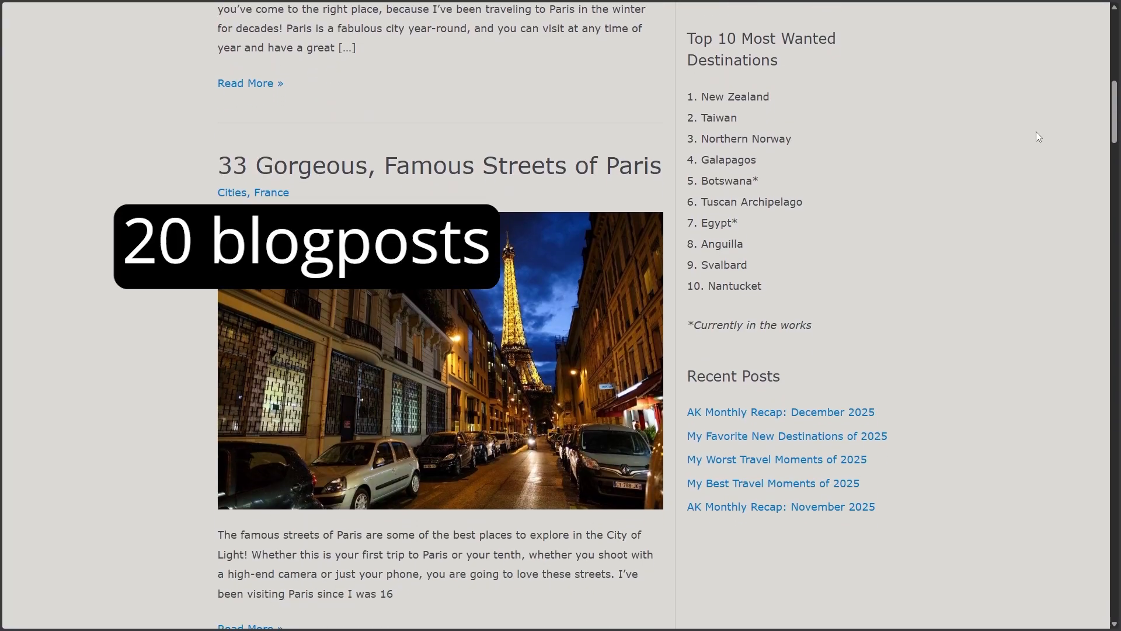
pyautogui.scroll(-2, 1037, 132)
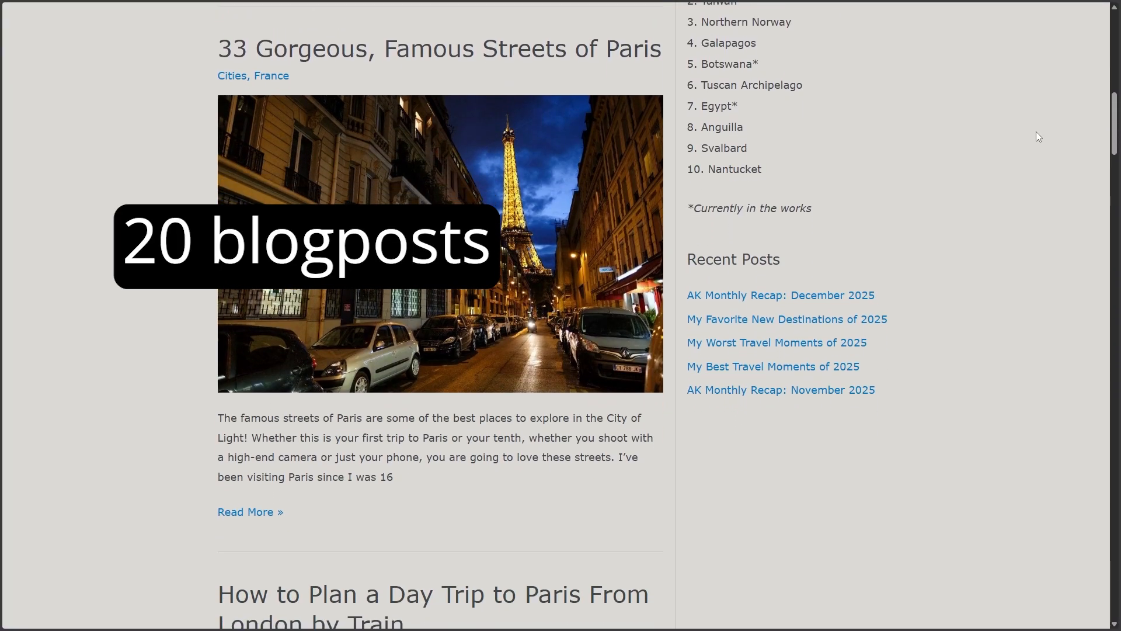
pyautogui.scroll(-5, 1035, 132)
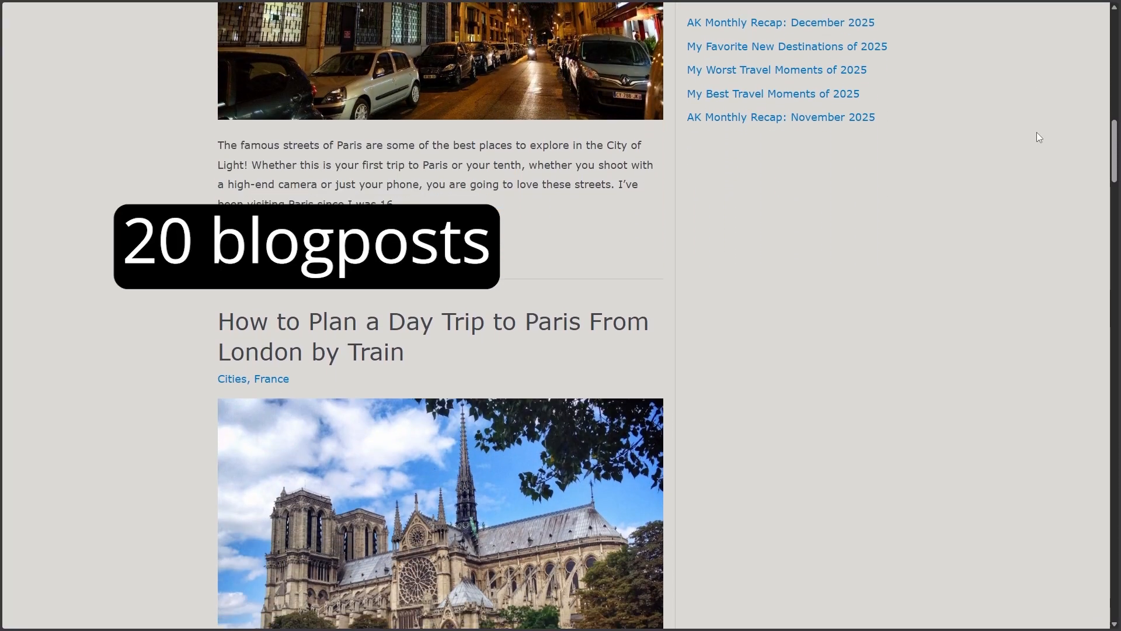
pyautogui.scroll(-2, 1038, 132)
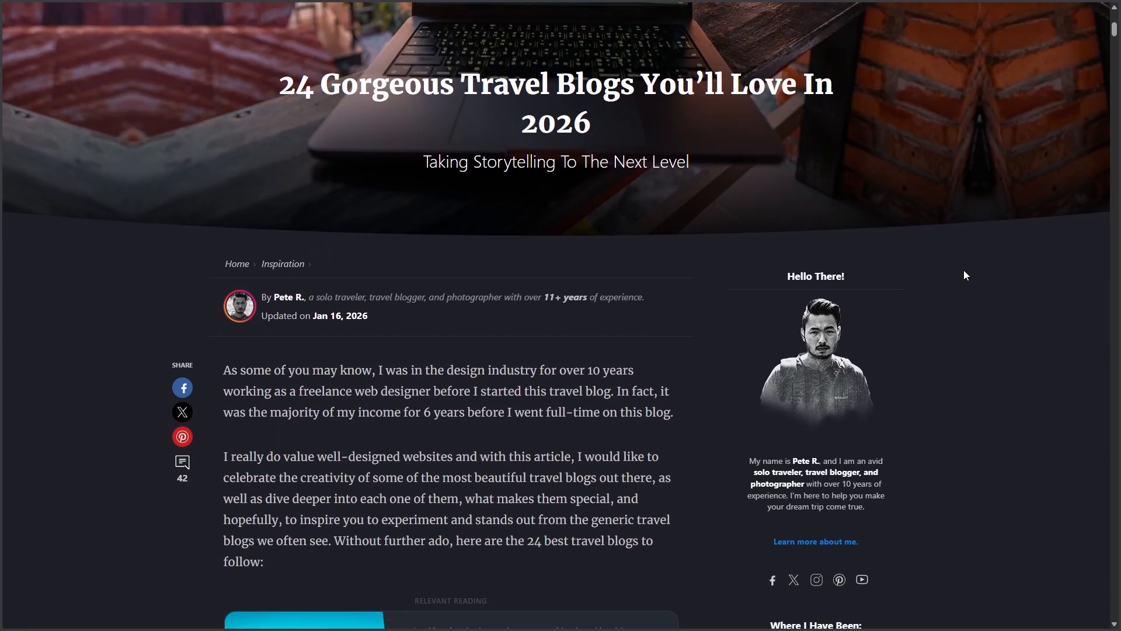
# Step: Read the article "24 Gorgeous Travel Blogs You'll Love In 2026" from its introduction through to the "Great Design & Excellent Storytelling" section
pyautogui.scroll(-2, 964, 271)
pyautogui.scroll(-2, 964, 271)
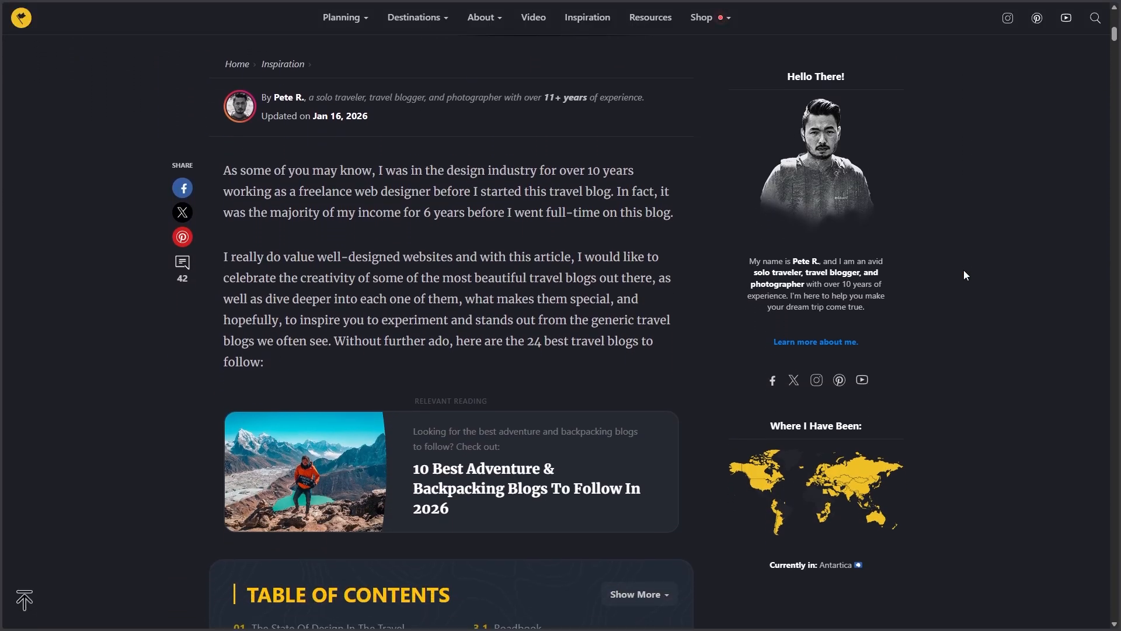
pyautogui.scroll(-5, 964, 271)
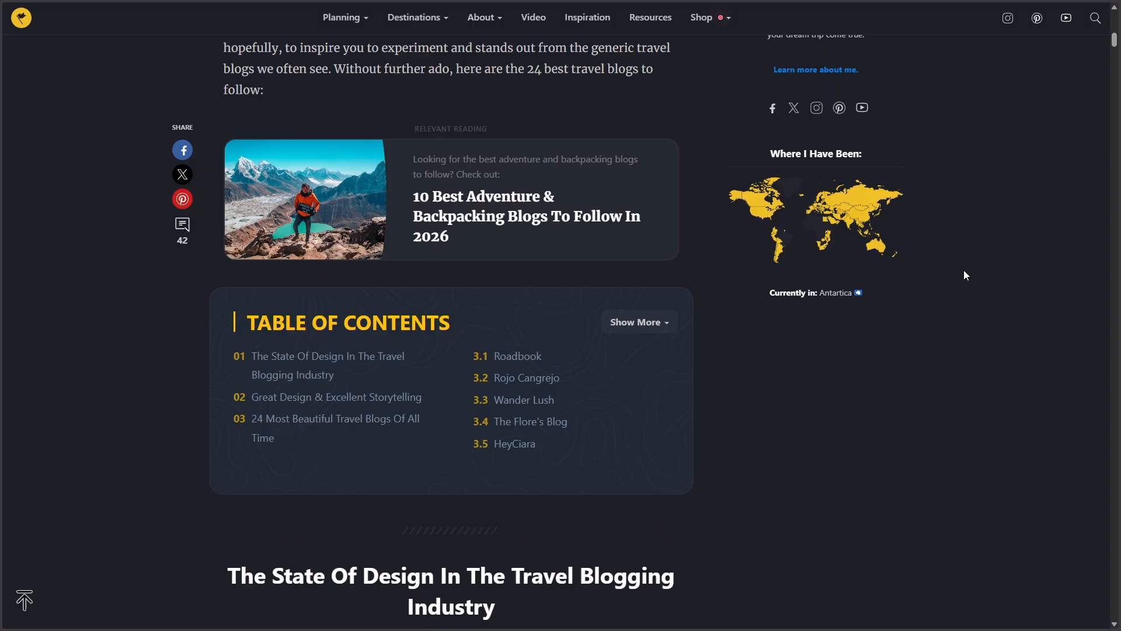
pyautogui.scroll(-4, 964, 271)
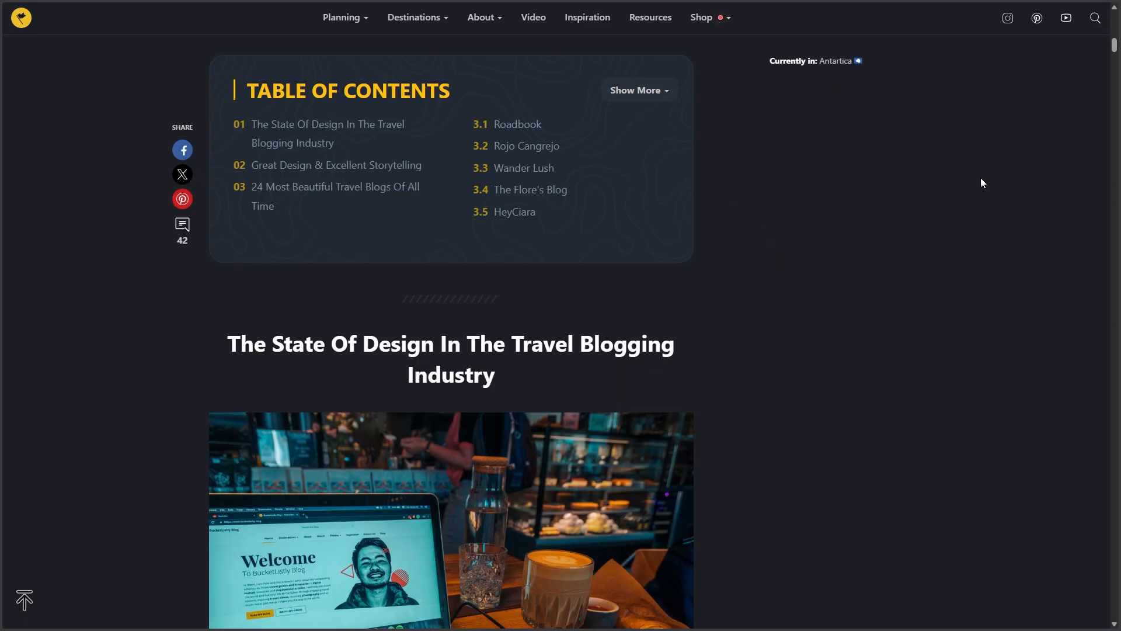
pyautogui.scroll(-1, 980, 181)
pyautogui.scroll(-1, 980, 182)
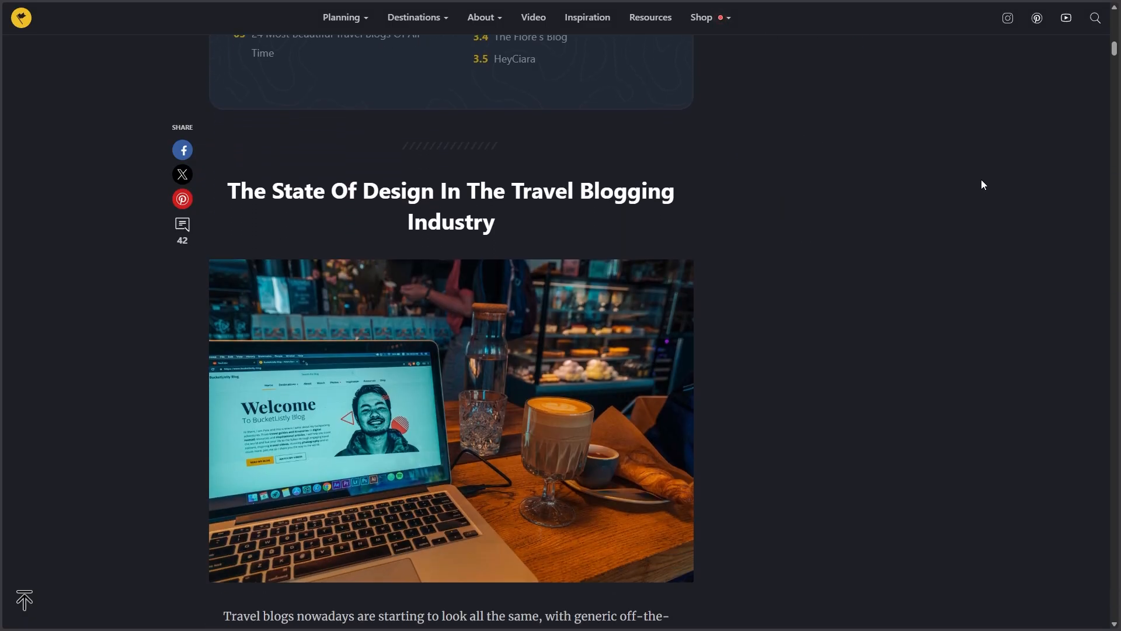
pyautogui.scroll(-3, 980, 184)
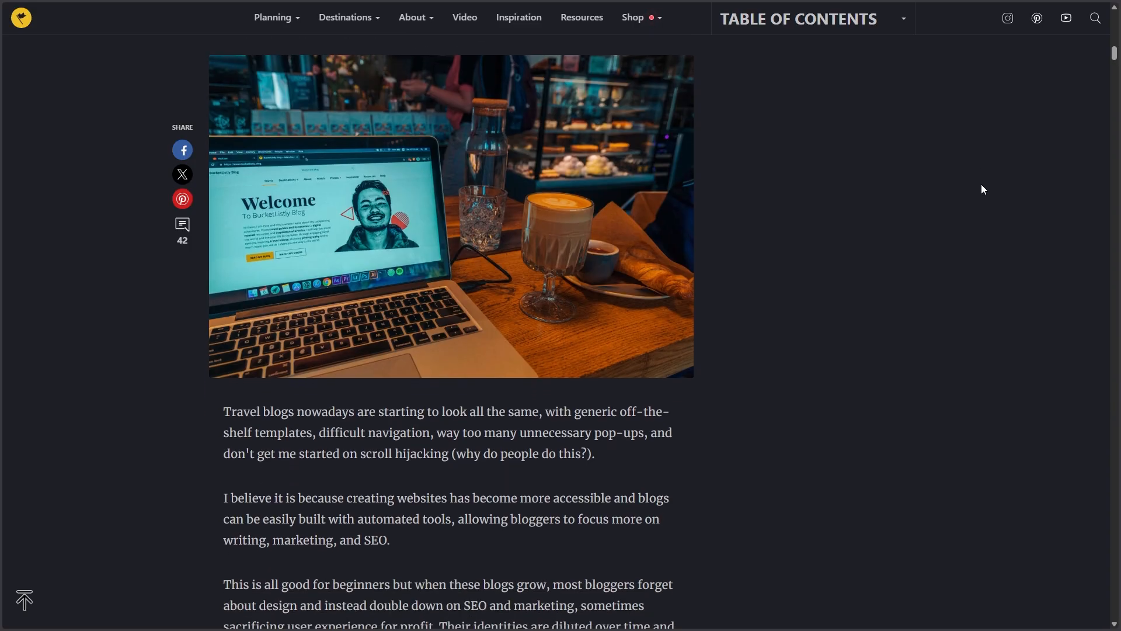
pyautogui.scroll(-4, 982, 186)
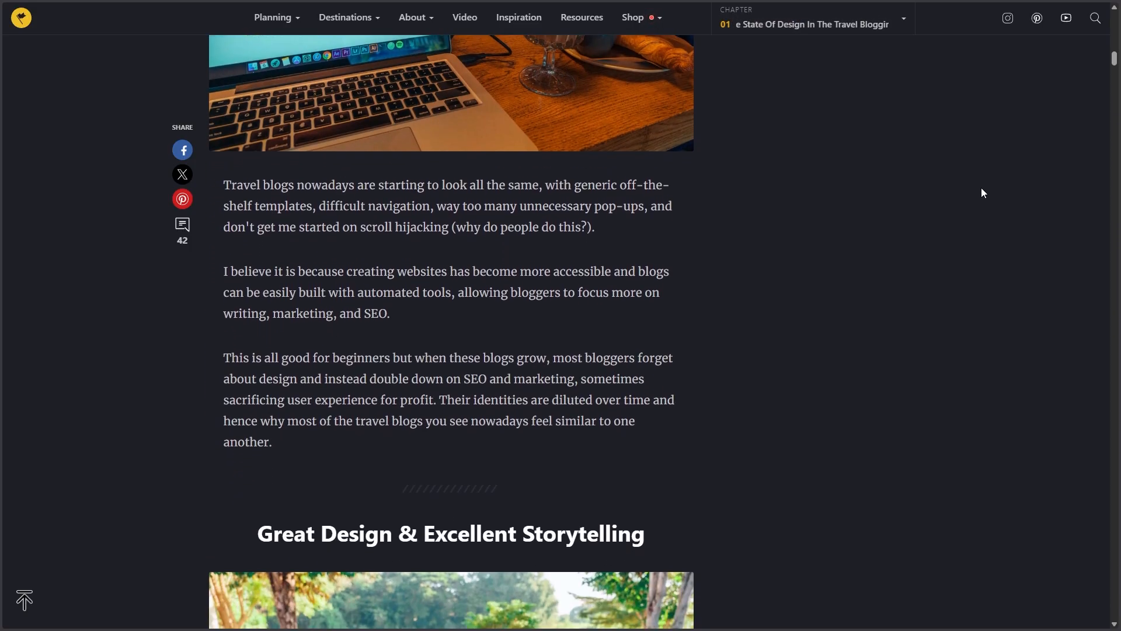
pyautogui.scroll(-4, 982, 188)
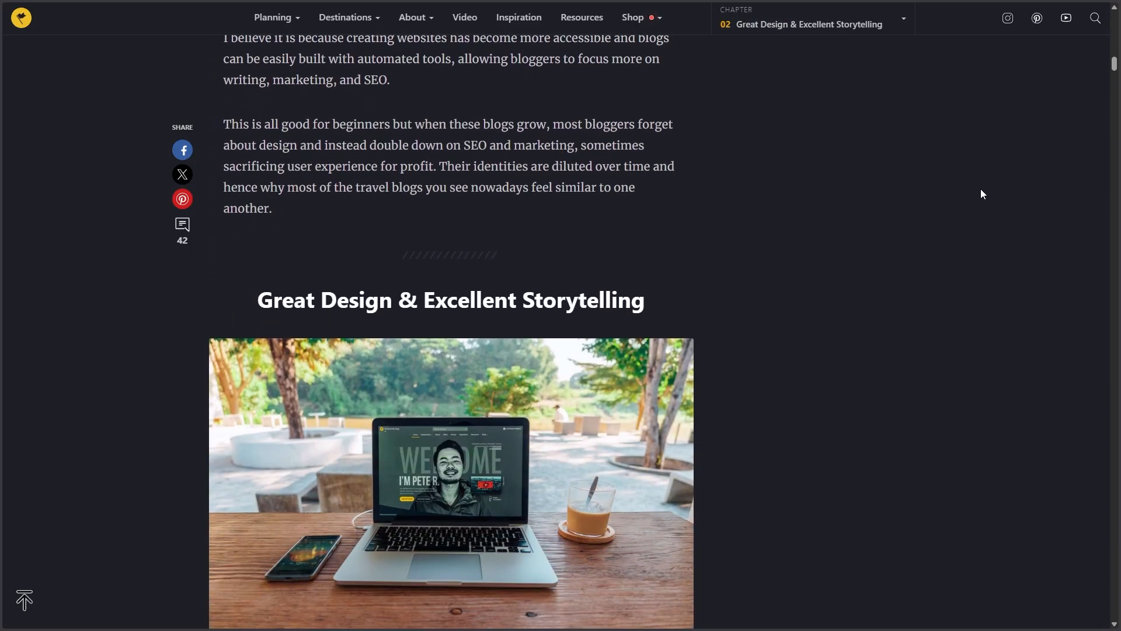